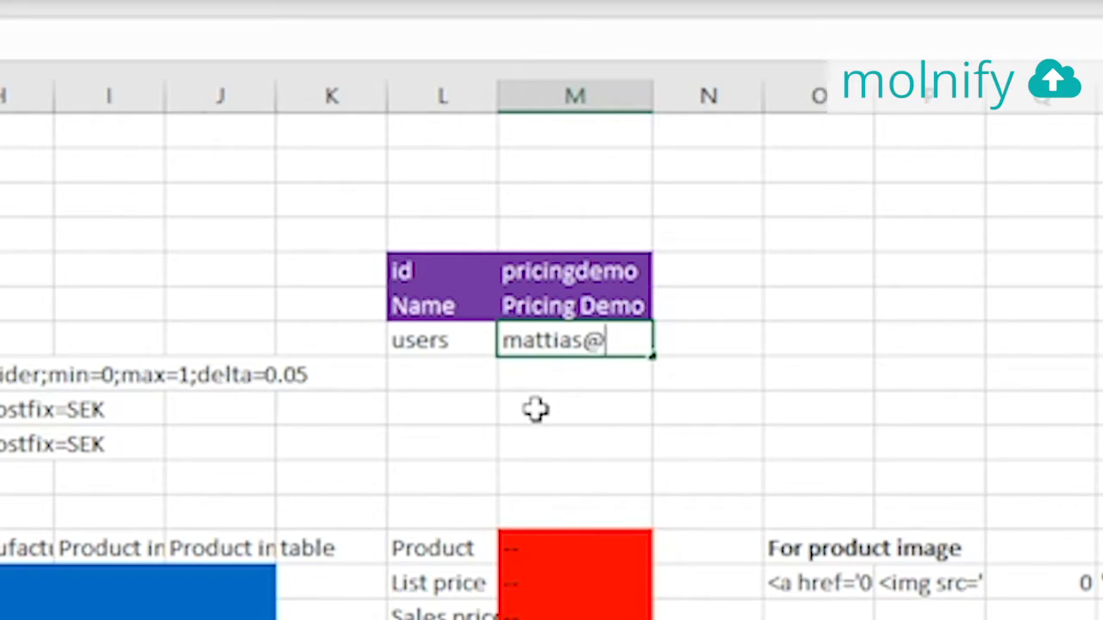
Finish the allowed user's e-mail in M on the users row, then select the row's label and e-mail cells
text(com)
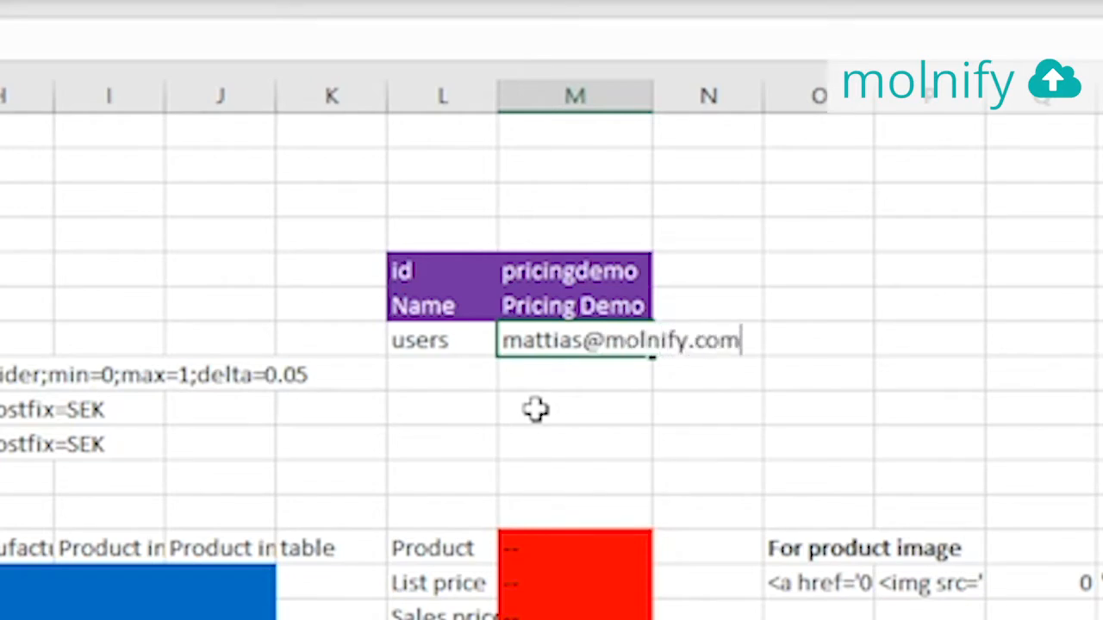
key(Return)
drag(422, 321, 551, 331)
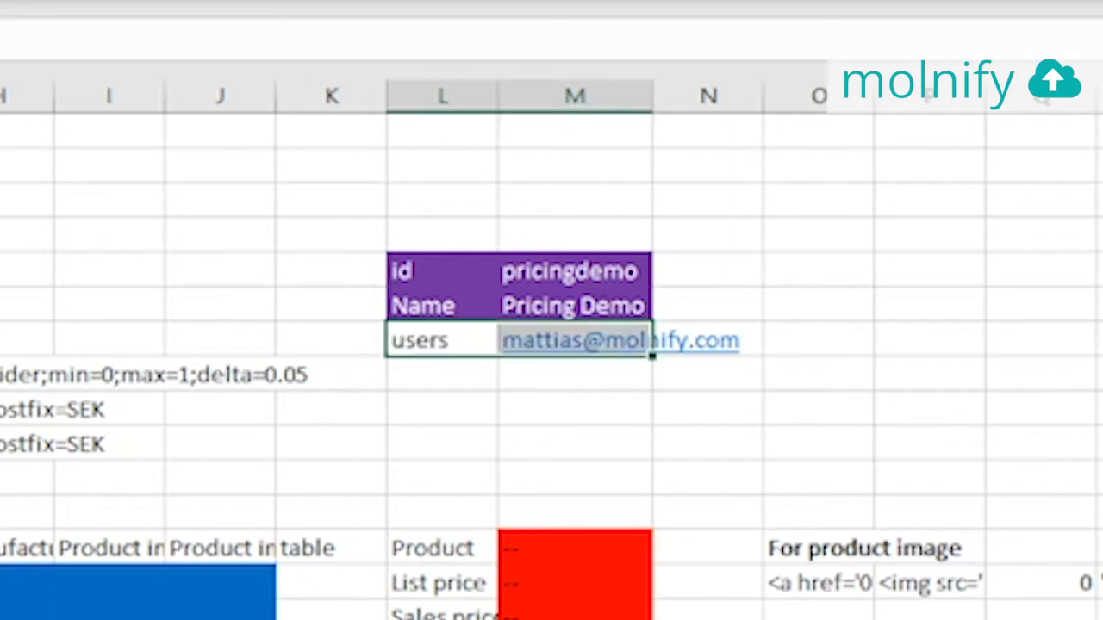
click(1004, 200)
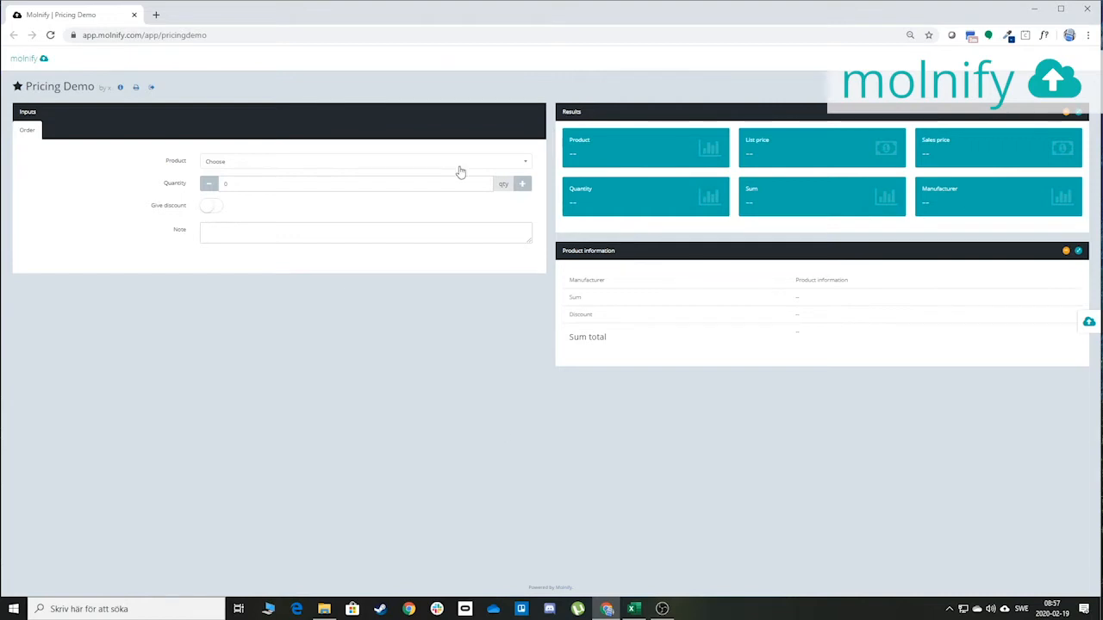
Choose Bitchip from the Pricing Demo's Product dropdown
click(292, 162)
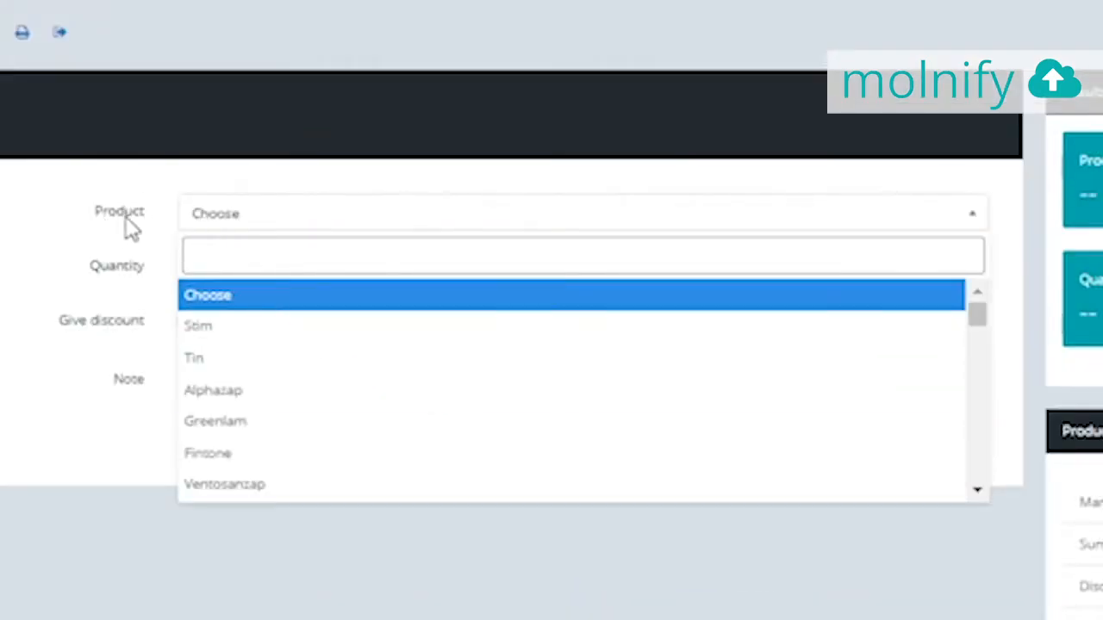
scroll(327, 413, down, 3)
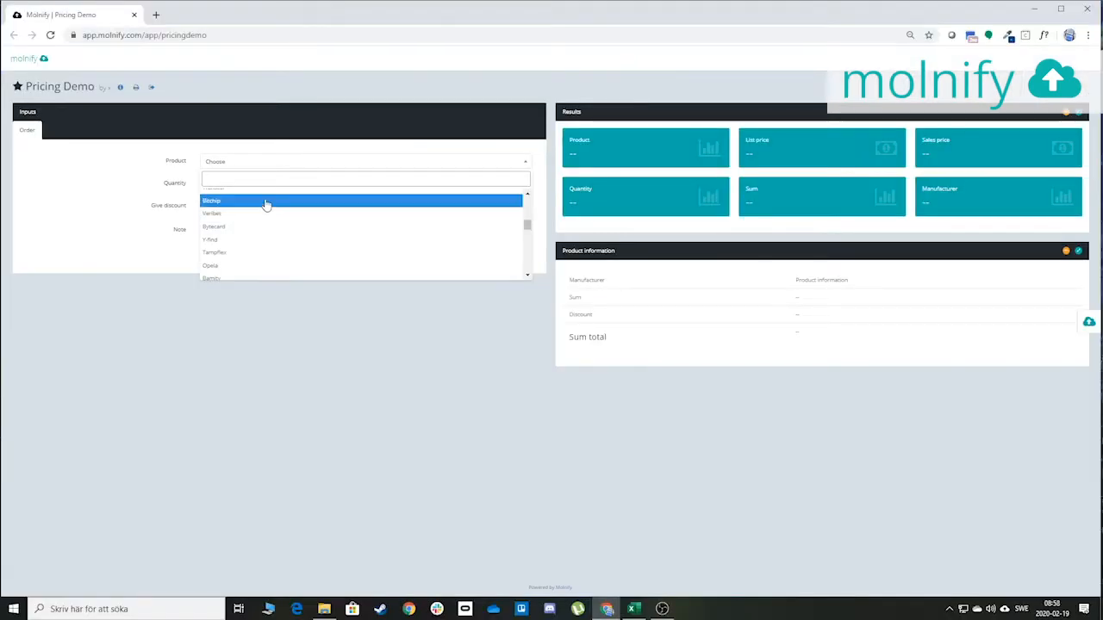
click(266, 202)
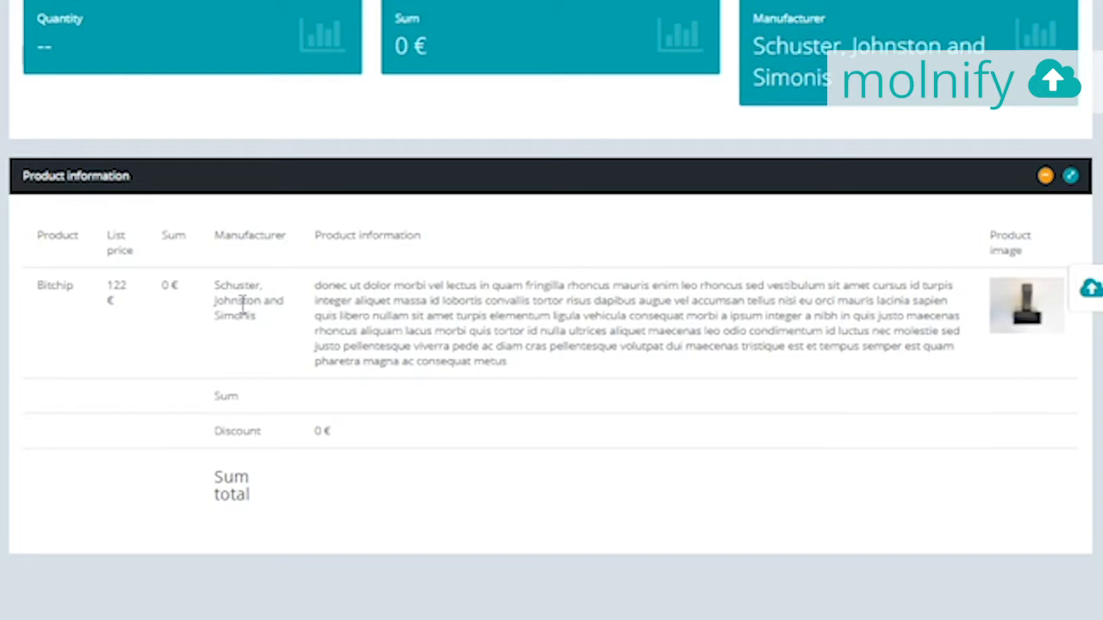
View Bitchip's product image at full size, then return to the app
drag(325, 290, 529, 372)
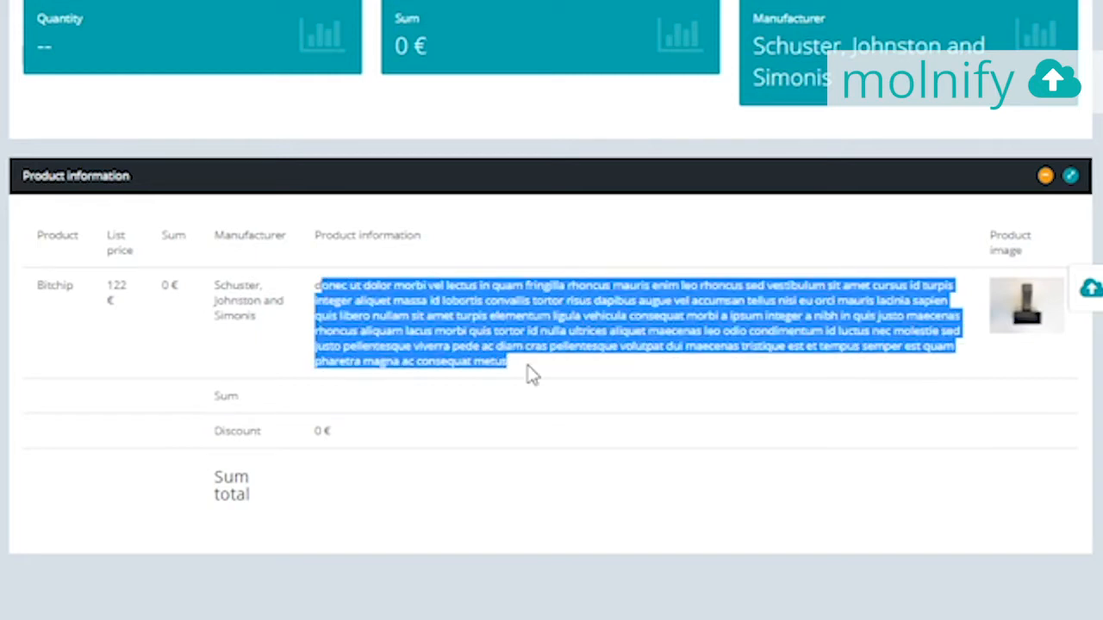
click(478, 329)
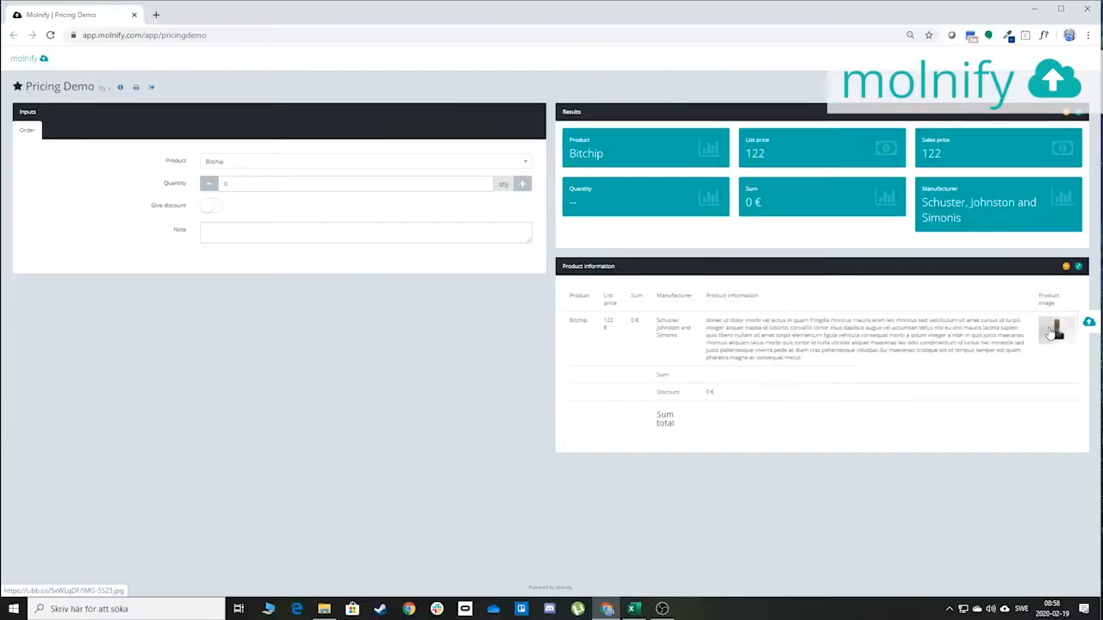
click(1017, 306)
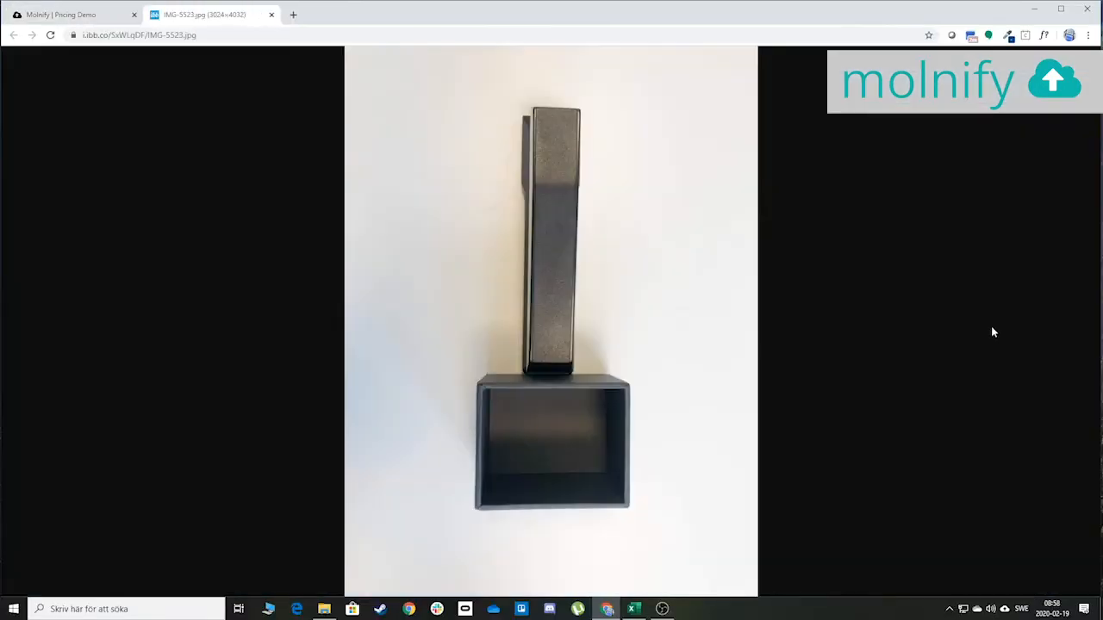
click(271, 16)
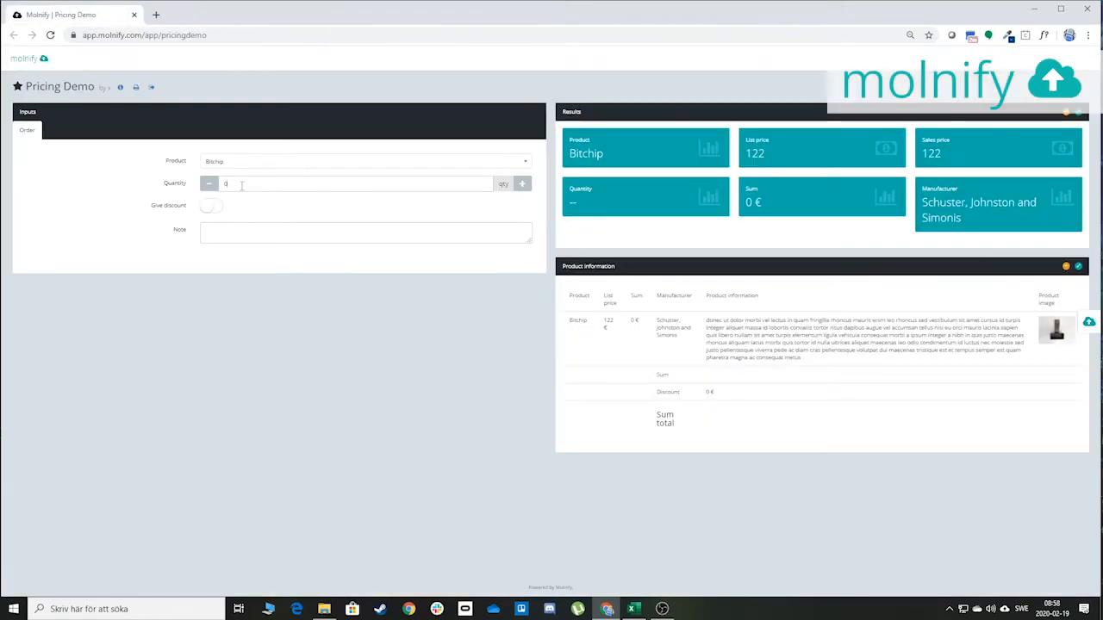
Change the quantity to 2 so the sum reads 244 €, and turn on Give discount
drag(241, 185, 151, 185)
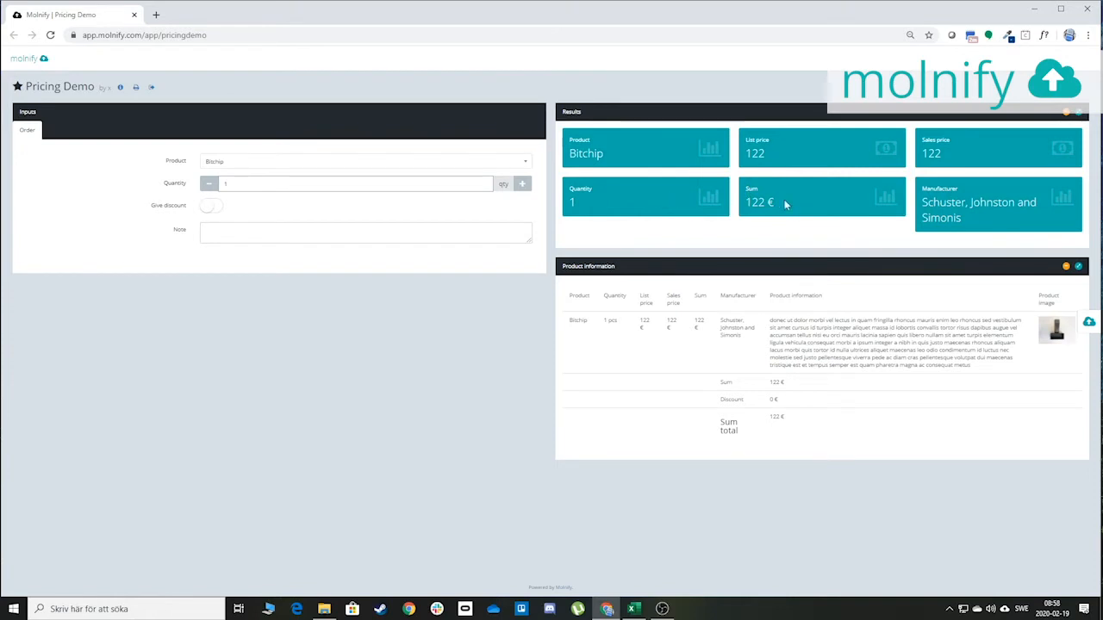
drag(235, 184, 163, 183)
text(2)
click(213, 213)
Slide Discount % to 20, bringing the sum to 195.2 €, and view the app's full web address
drag(237, 236, 274, 239)
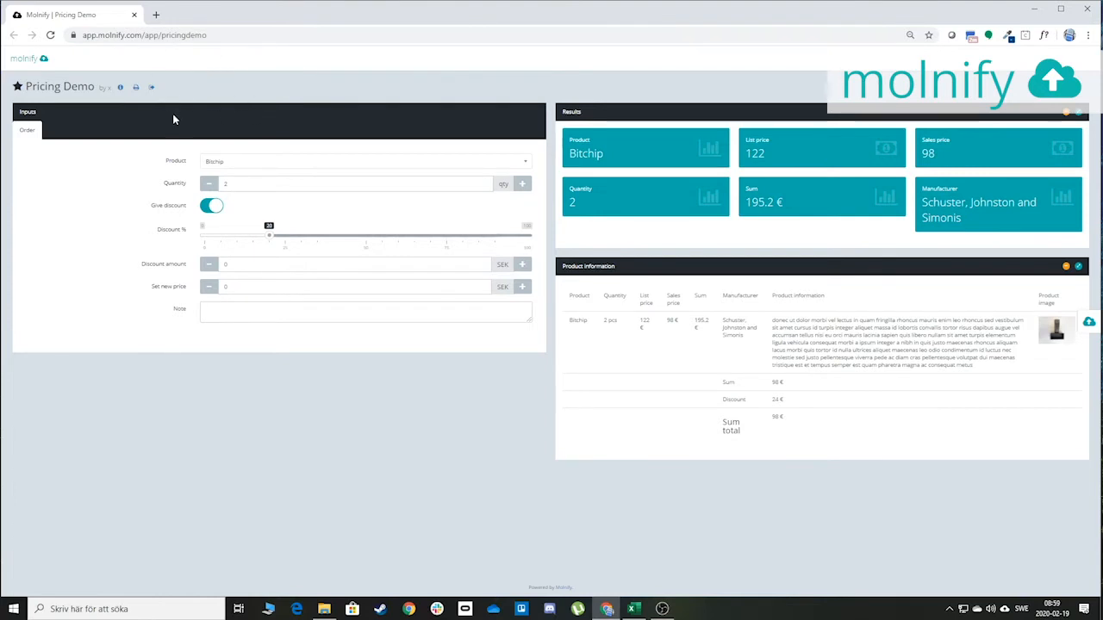
click(269, 35)
click(268, 35)
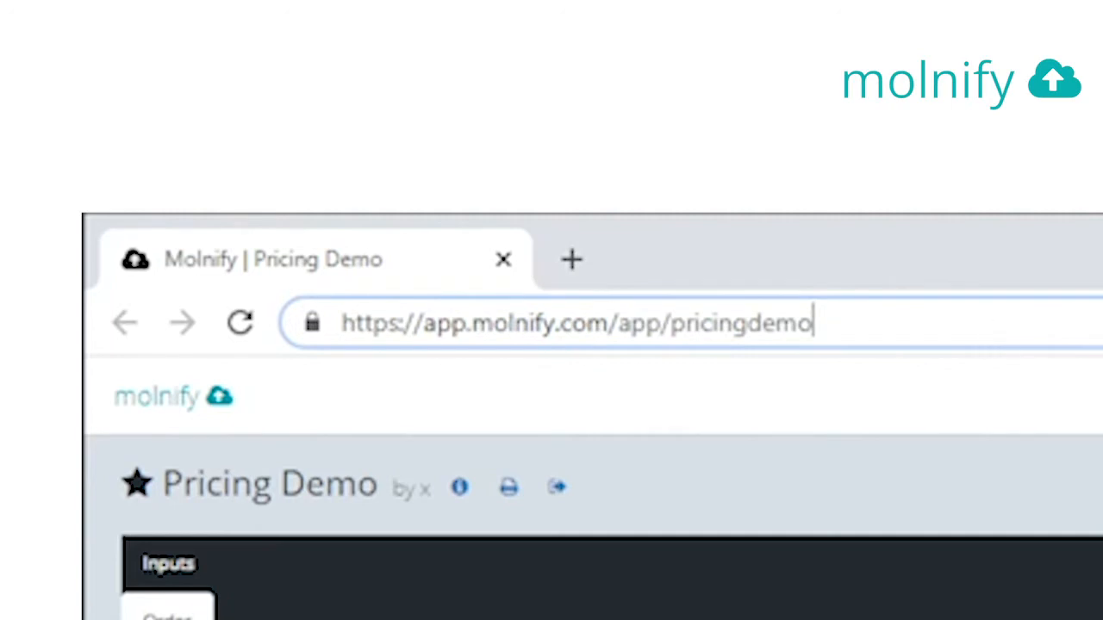
key(Return)
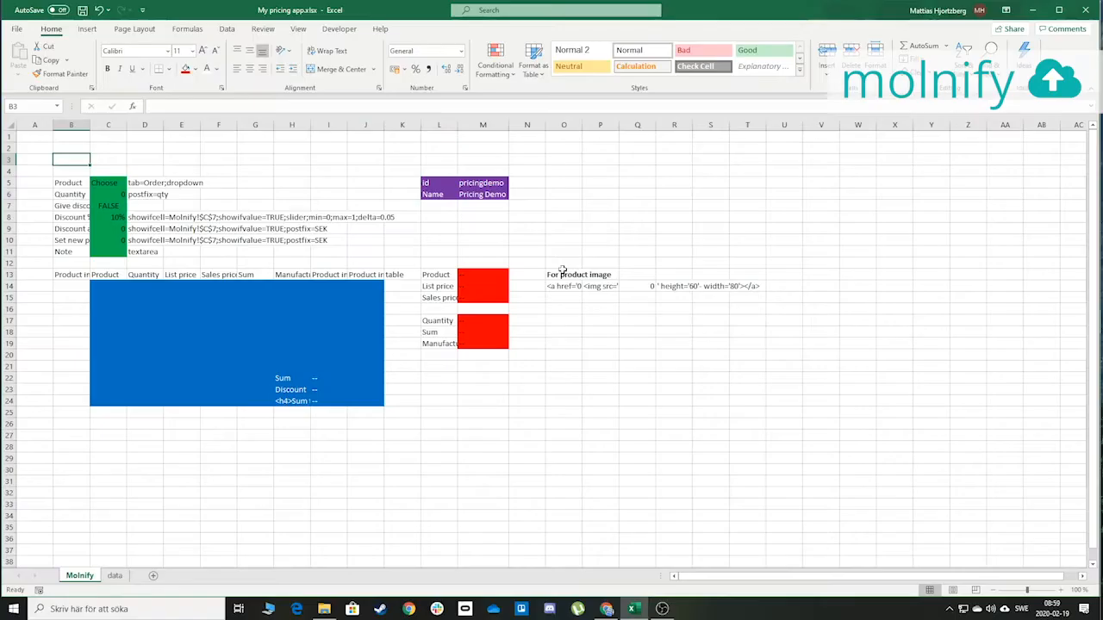
click(562, 228)
drag(71, 182, 147, 260)
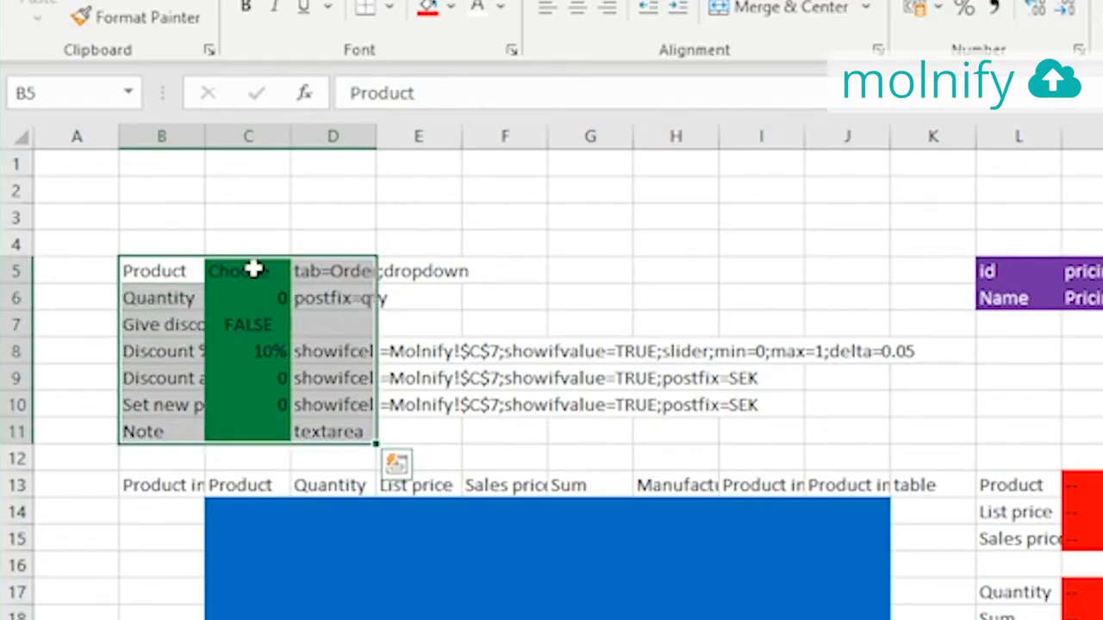
drag(249, 276, 236, 423)
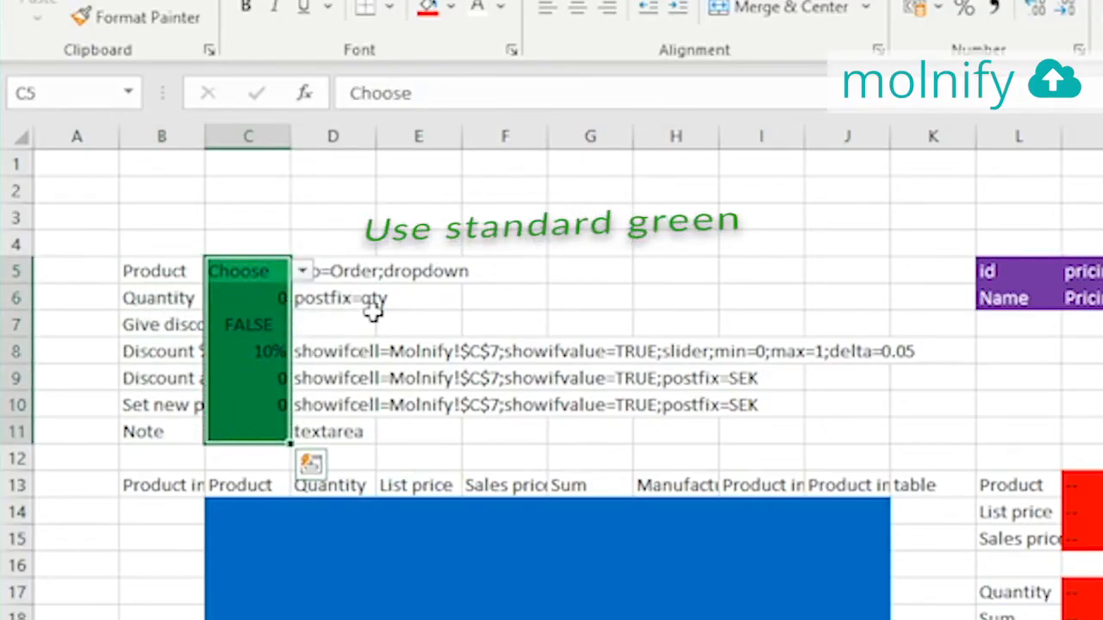
click(331, 324)
click(258, 272)
click(303, 273)
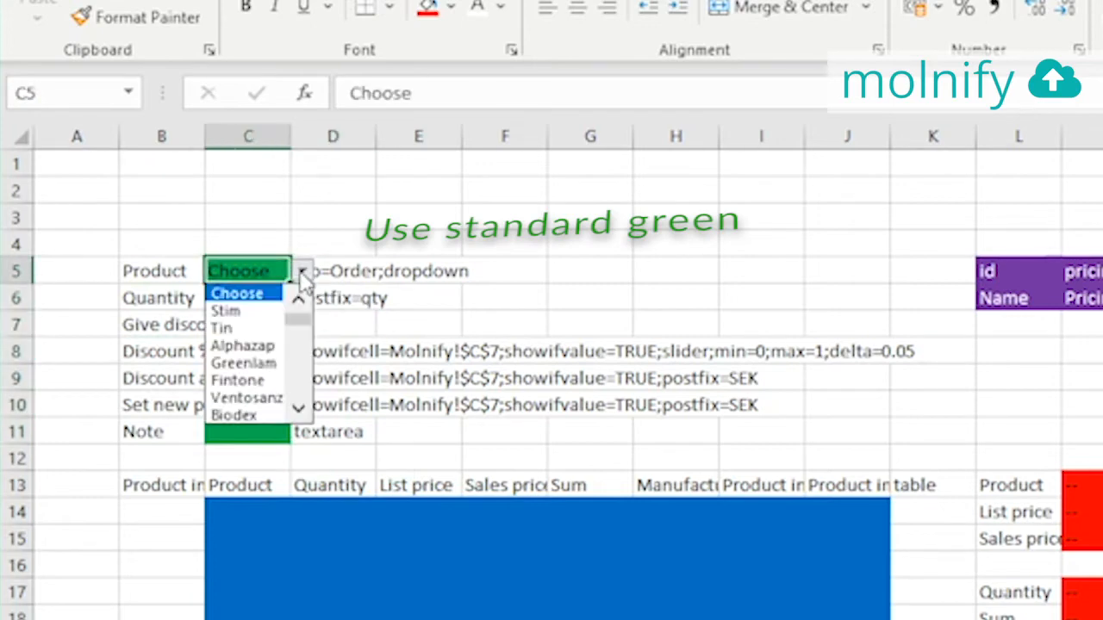
click(302, 273)
click(300, 271)
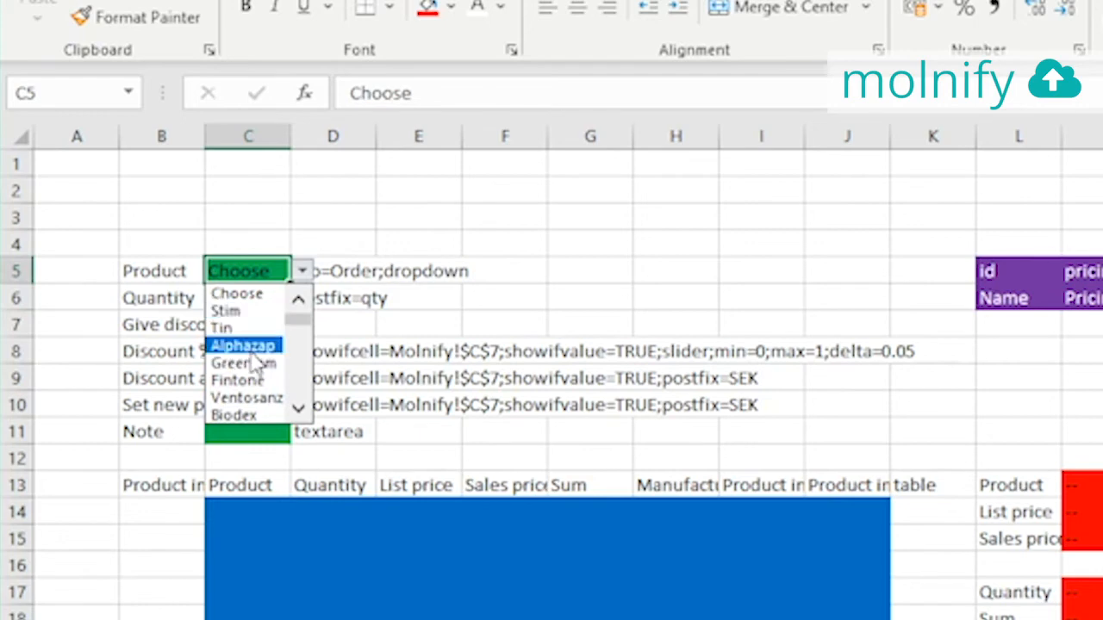
click(250, 293)
click(234, 298)
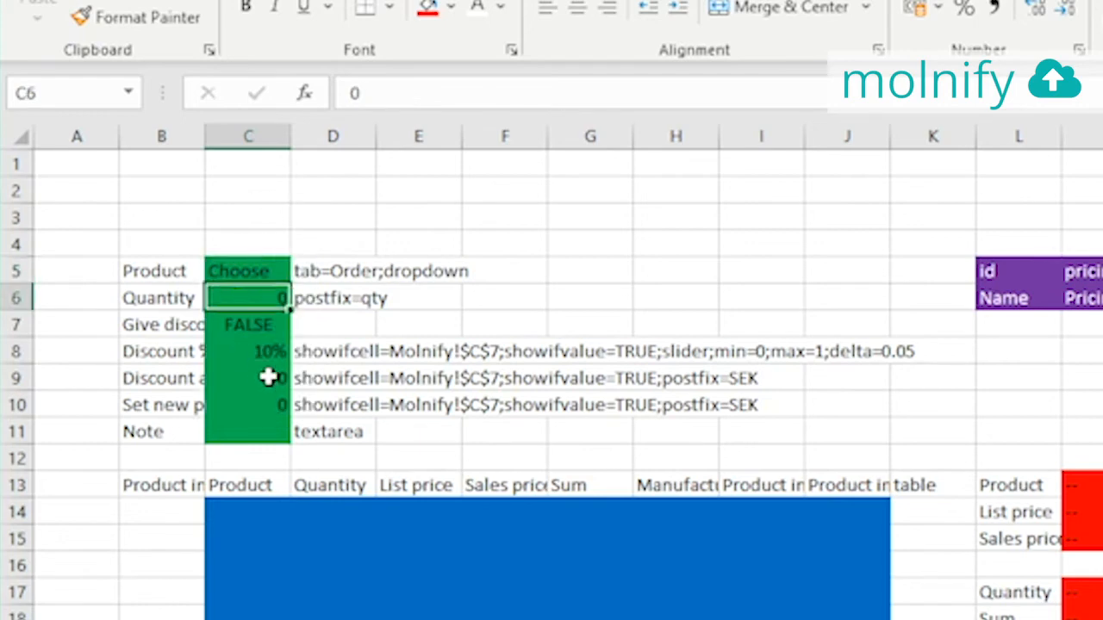
click(177, 323)
click(227, 325)
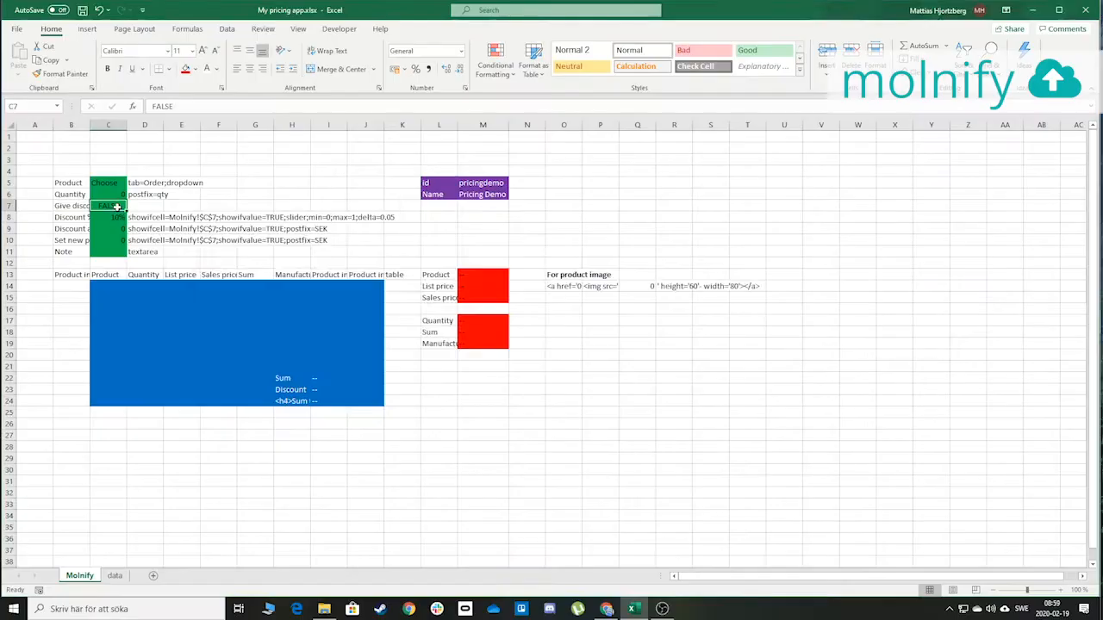
key(alt+Tab)
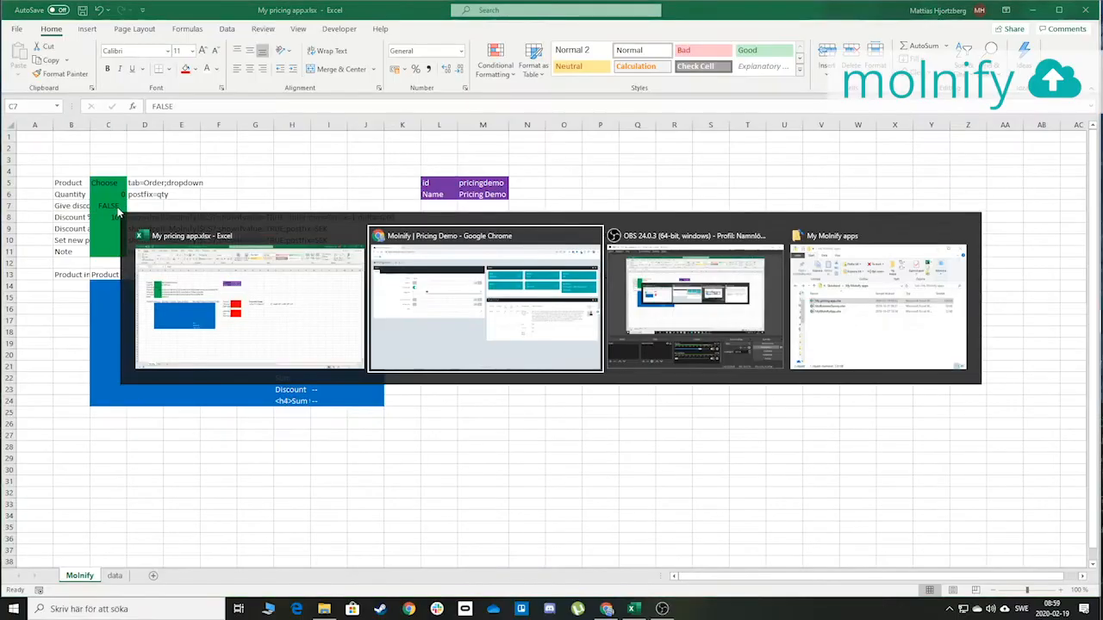
Toggle Give discount on and off several times, leaving it off with the sum at 244 €
click(210, 207)
click(210, 207)
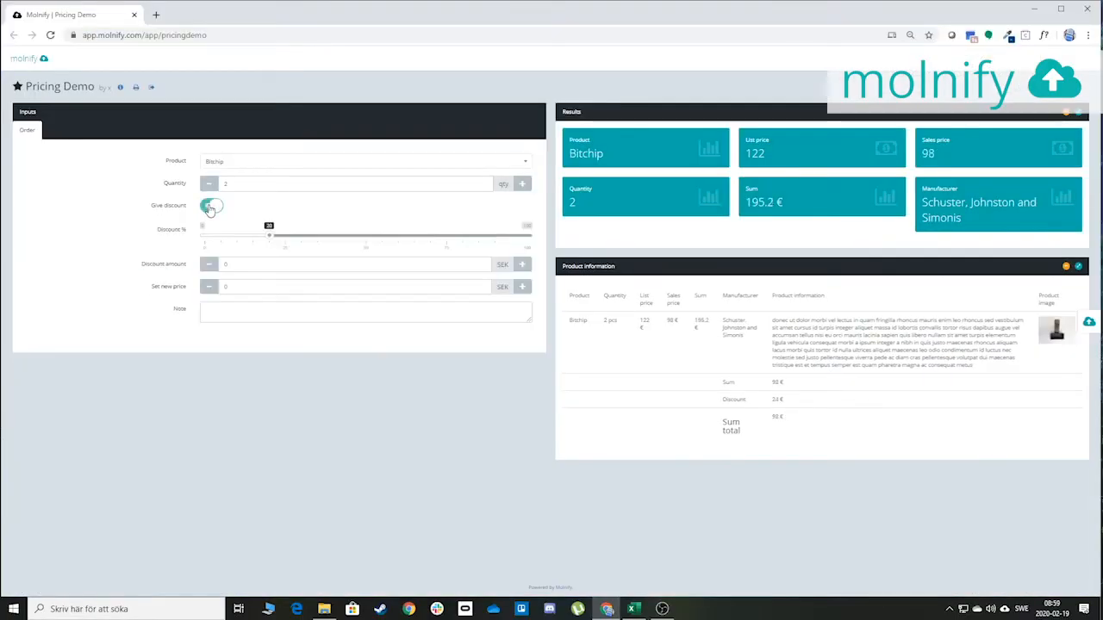
click(209, 208)
click(210, 208)
click(212, 208)
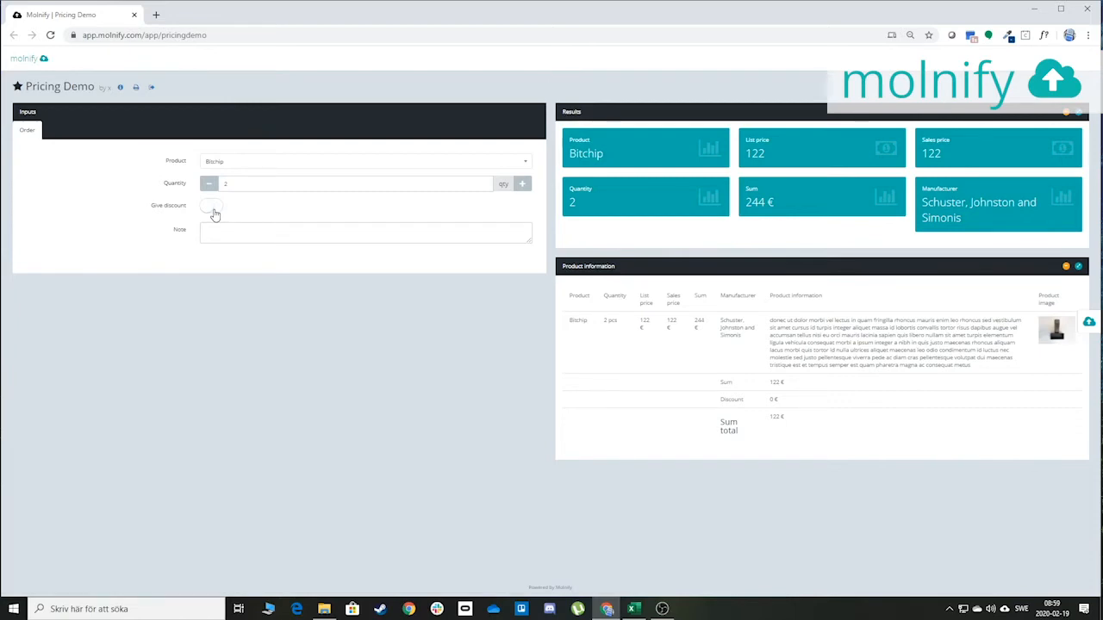
click(211, 208)
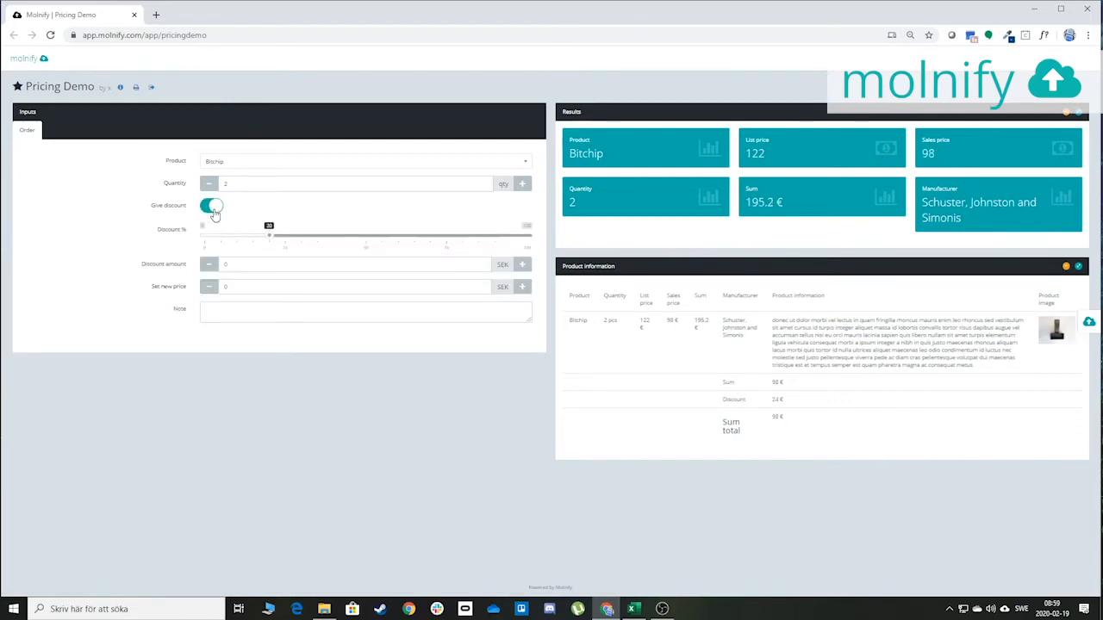
click(214, 211)
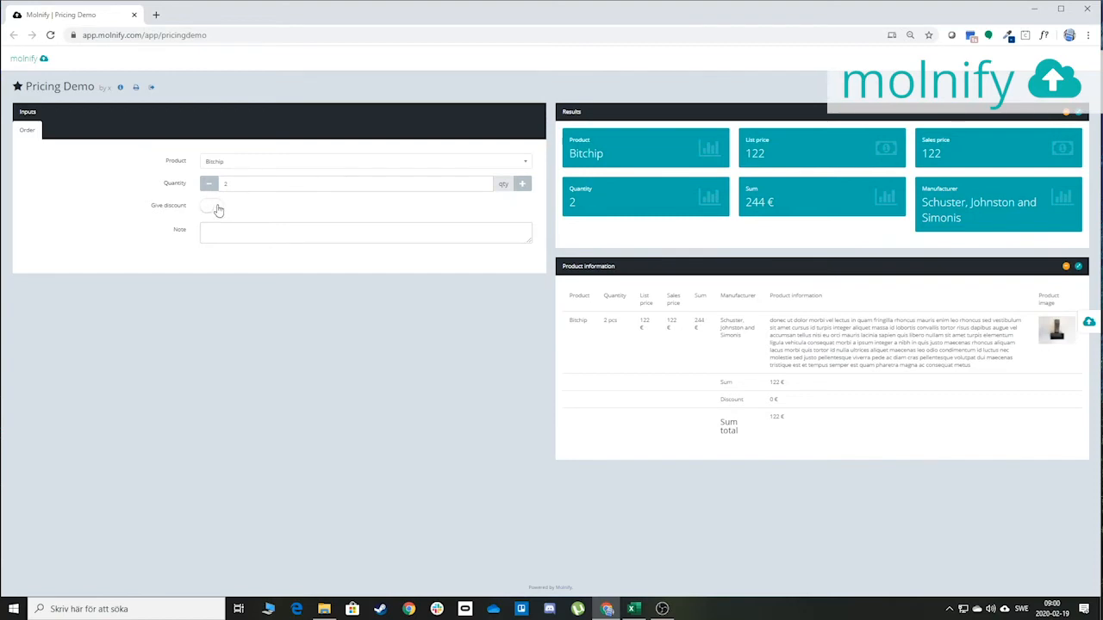
key(alt+Tab)
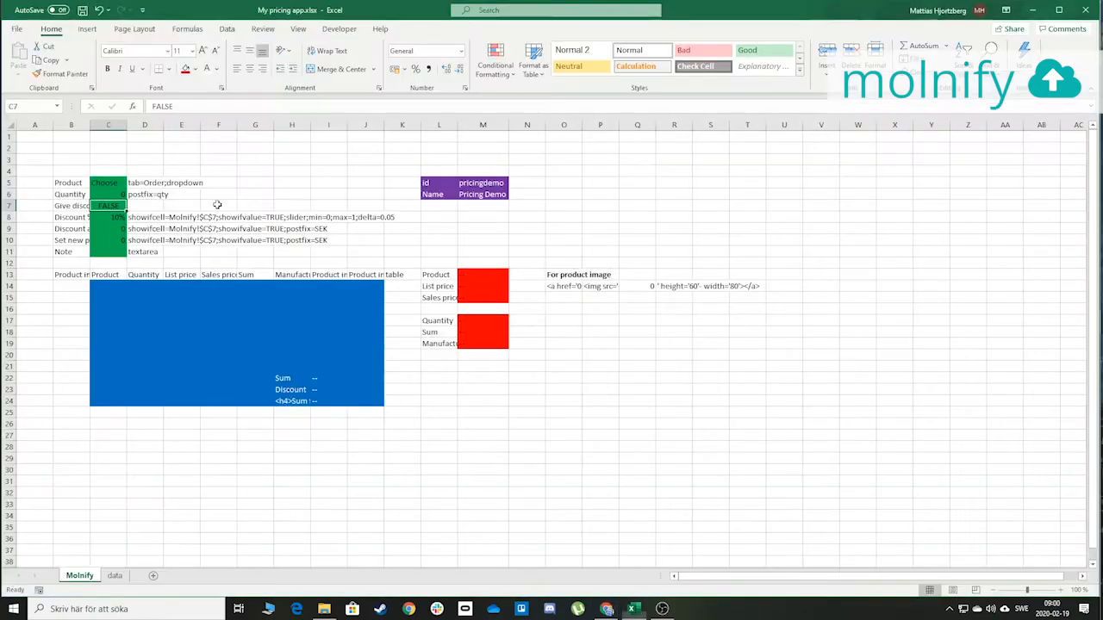
Step through the discount cells C8–C10 down to the Note row's textarea setting in D11
click(109, 219)
key(Down)
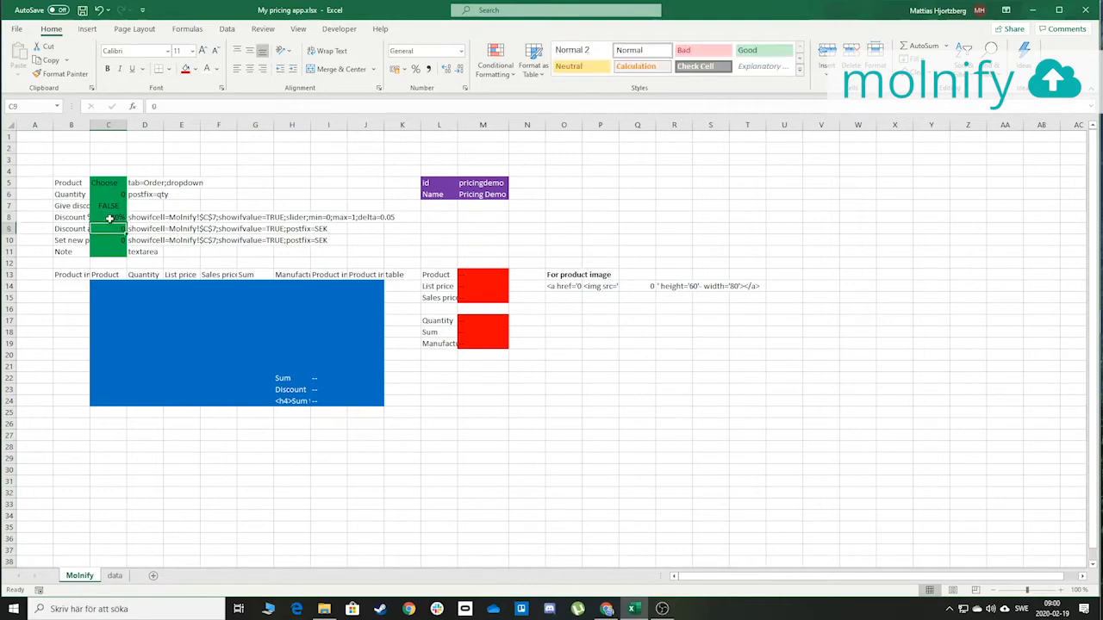
key(Left)
key(Down)
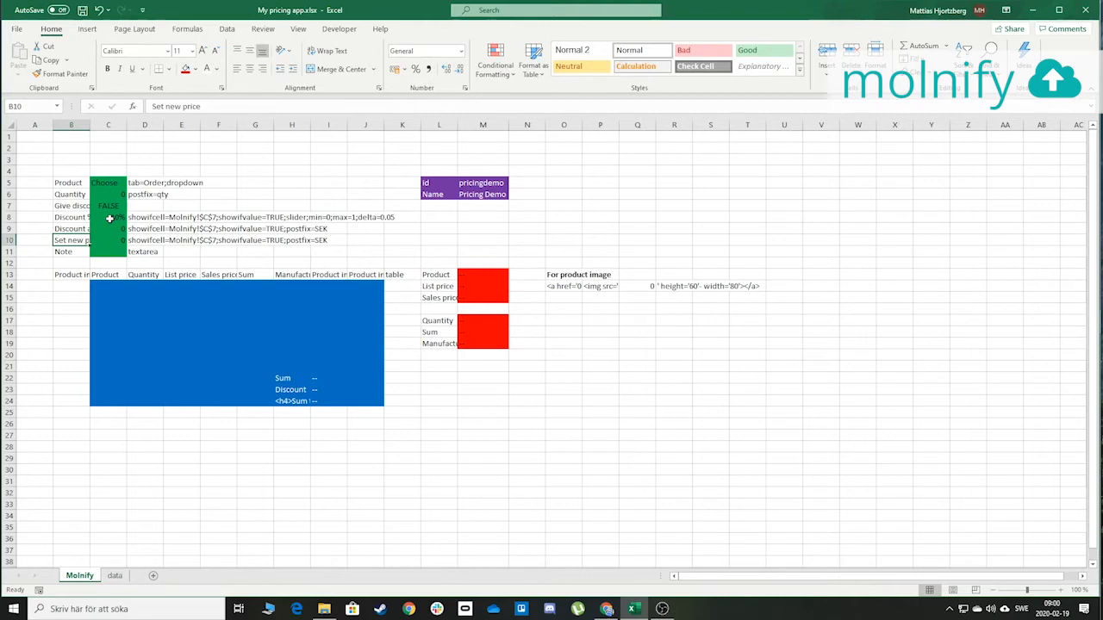
key(Right)
key(Up)
key(Up)
key(Down)
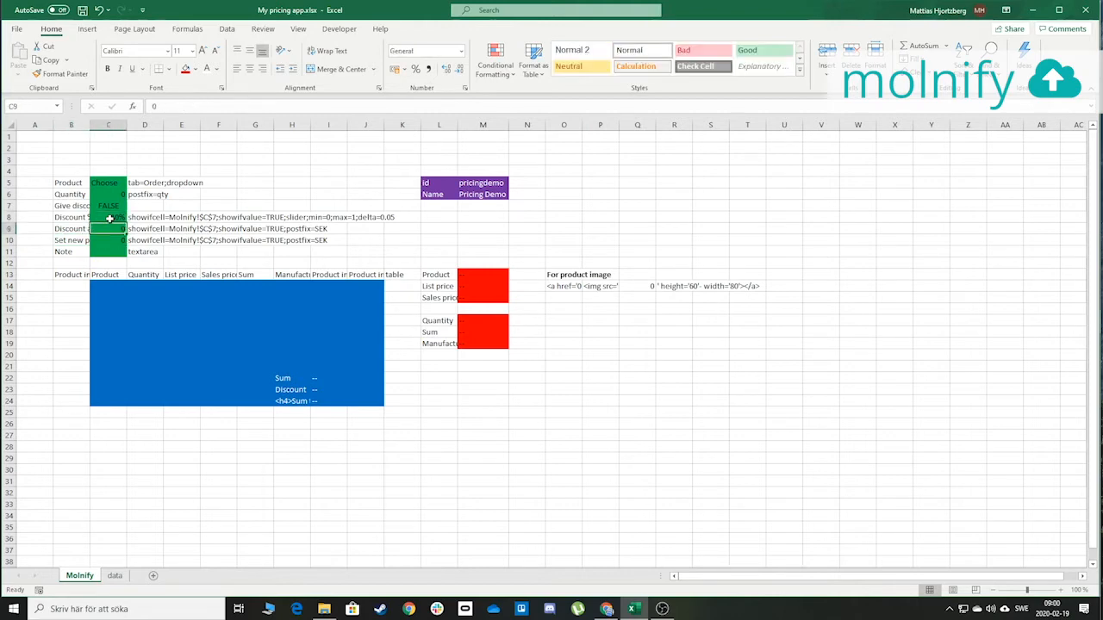
key(Down)
key(Down)
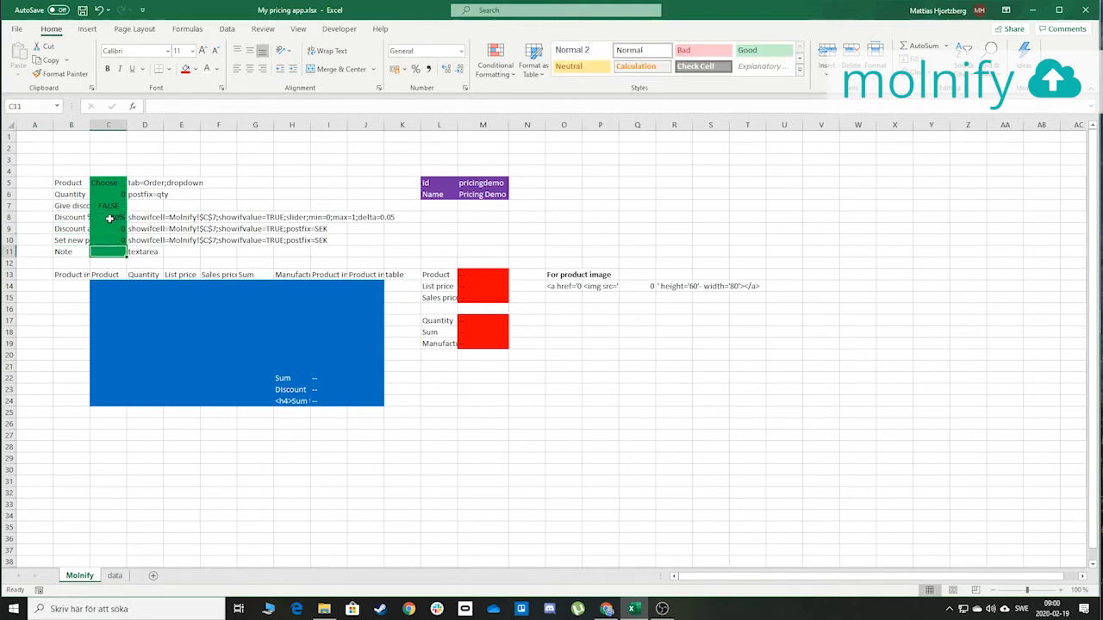
key(Right)
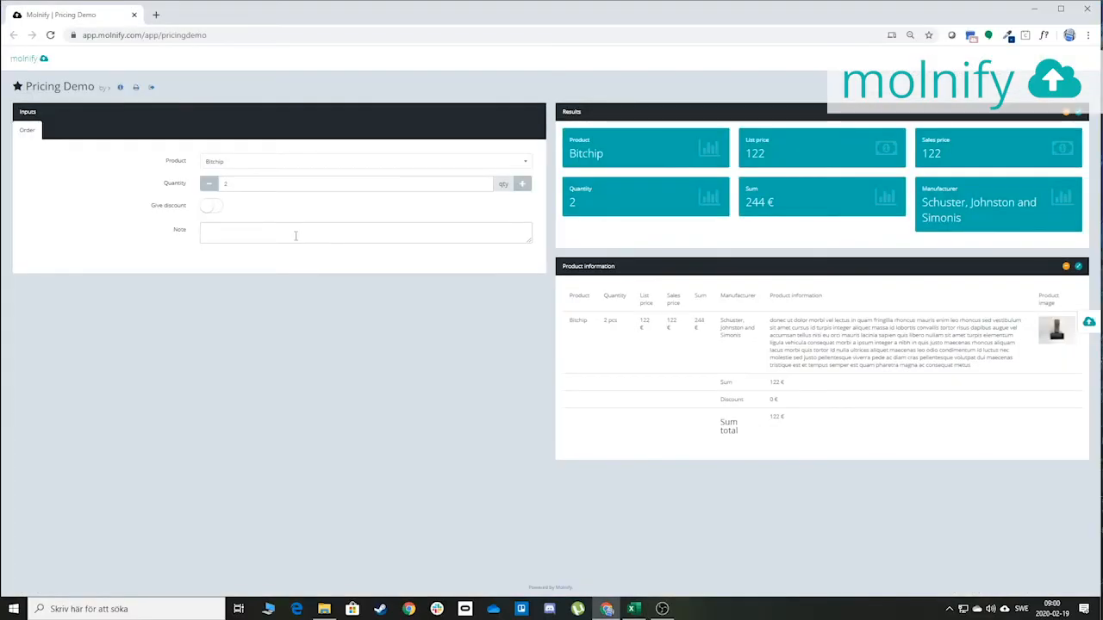
Write a two-line note, 'hello' then 'more stuff', in the Note textarea
click(295, 235)
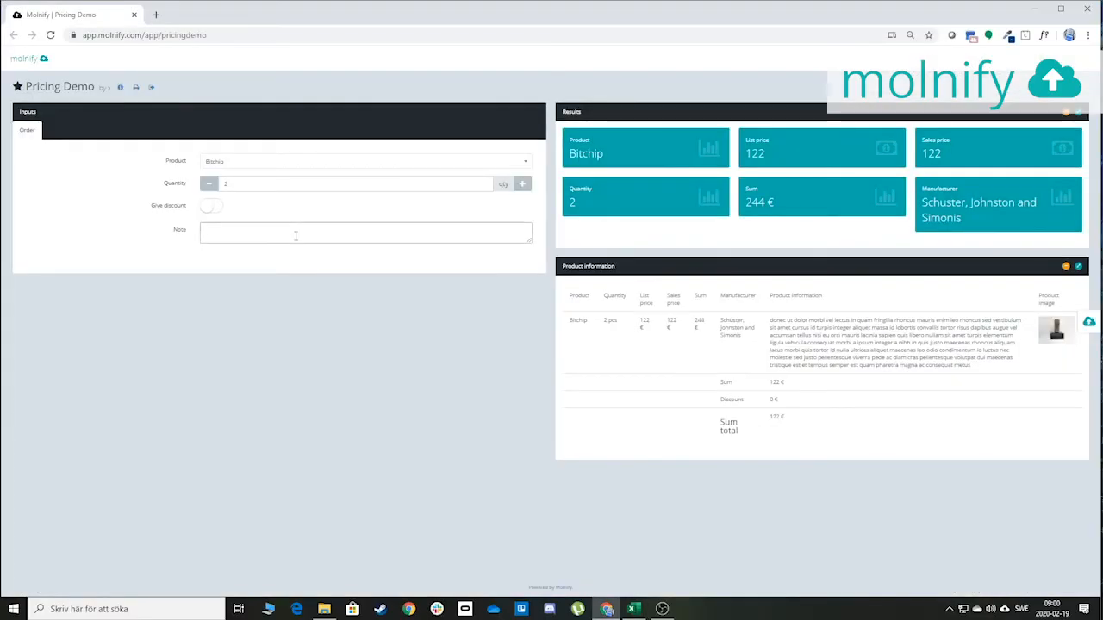
text(hello)
key(Return)
key(Return)
key(Return)
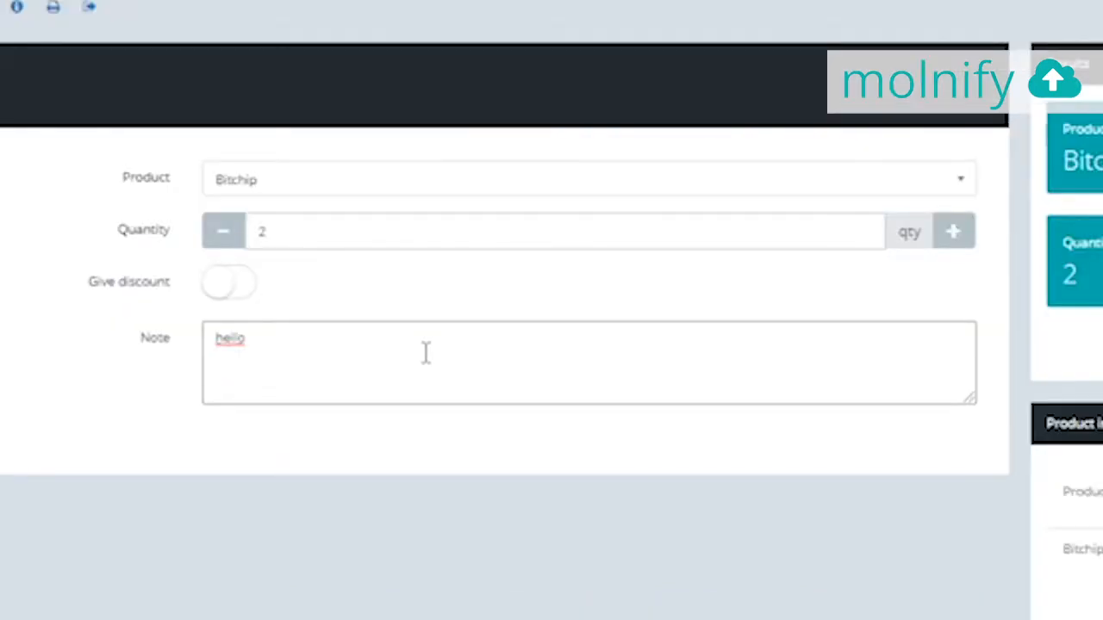
text(more i)
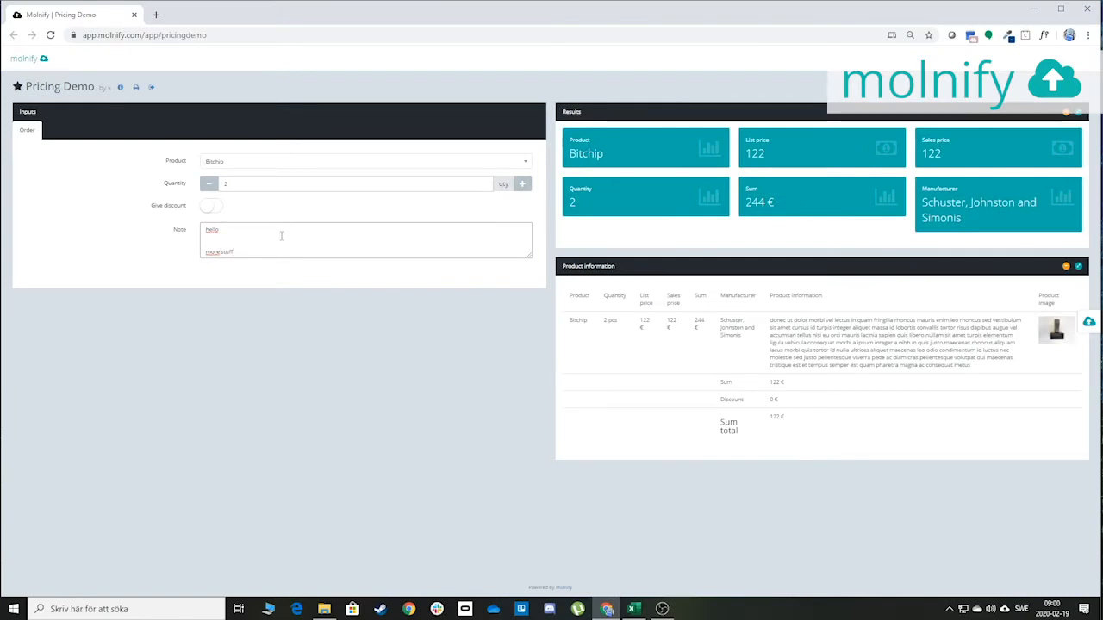
click(303, 365)
key(alt+Tab)
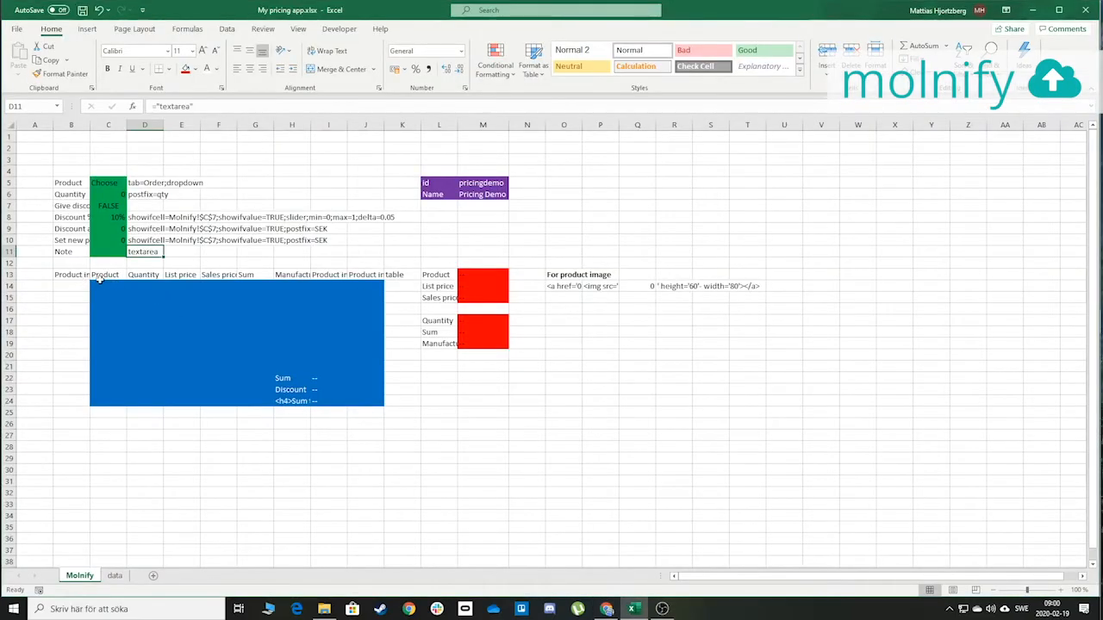
Match the blue table block B13:K23 and red result cells L13:M19 to the app's List price and result tiles
drag(69, 275, 419, 404)
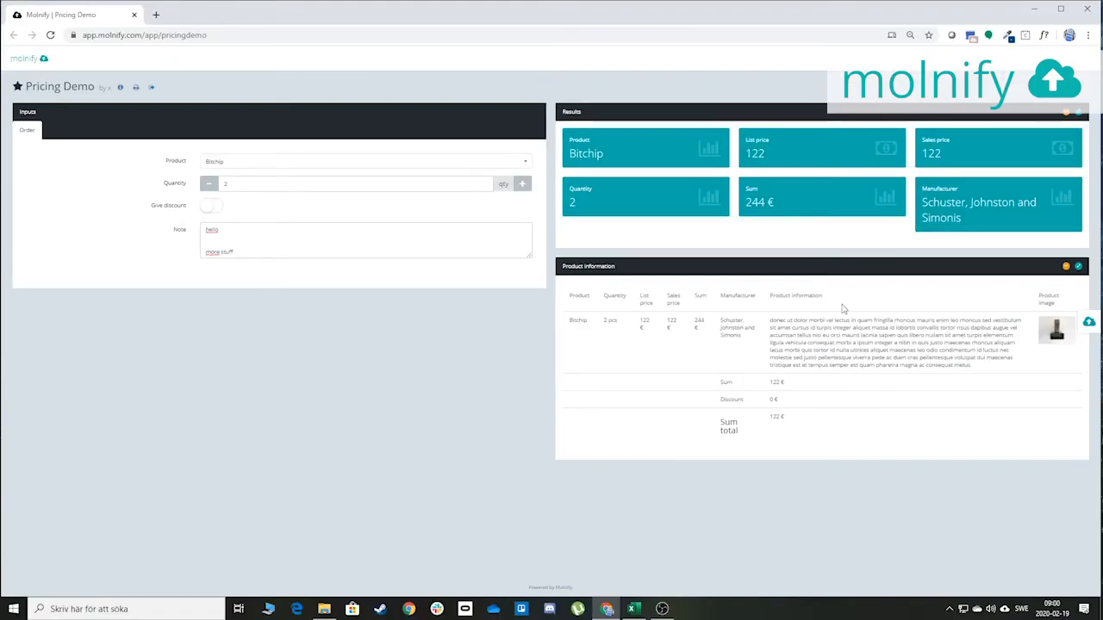
key(alt+Tab)
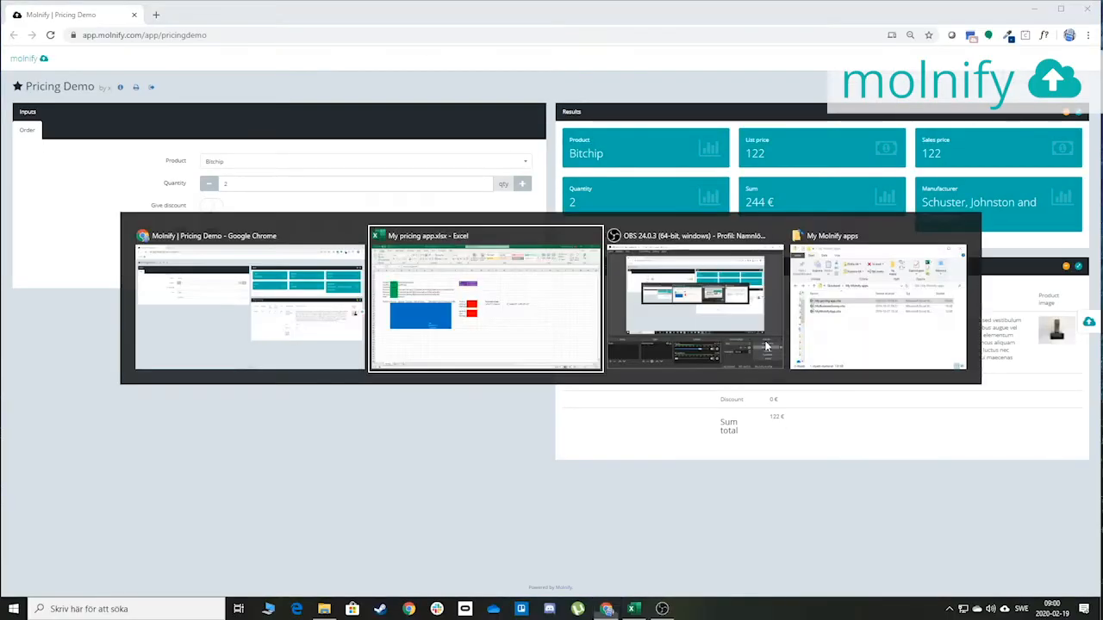
drag(430, 274, 503, 344)
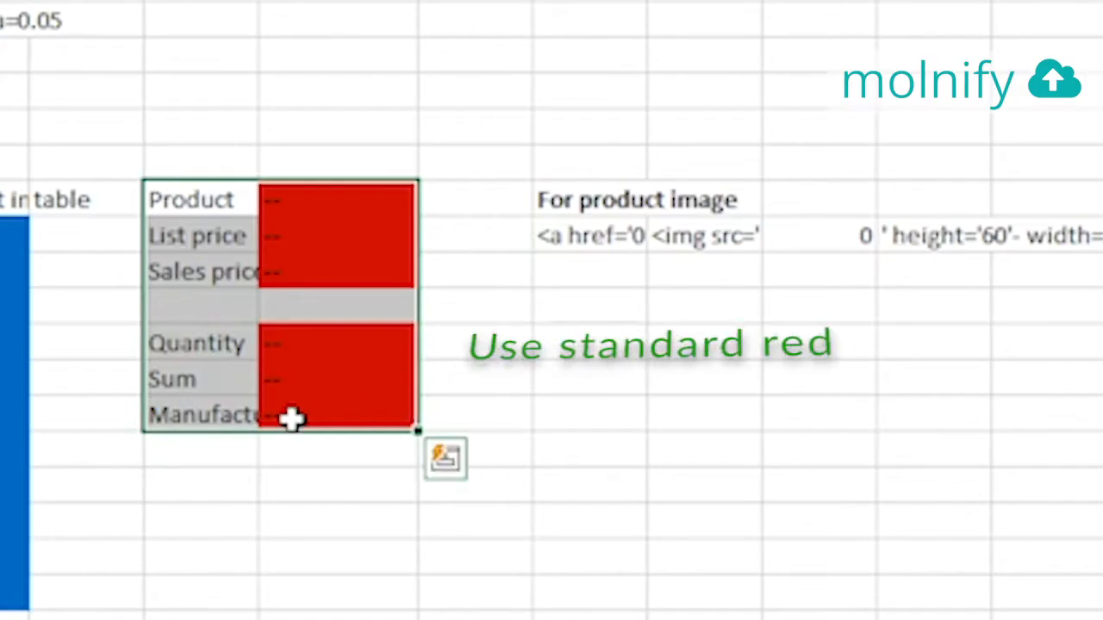
key(alt+Tab)
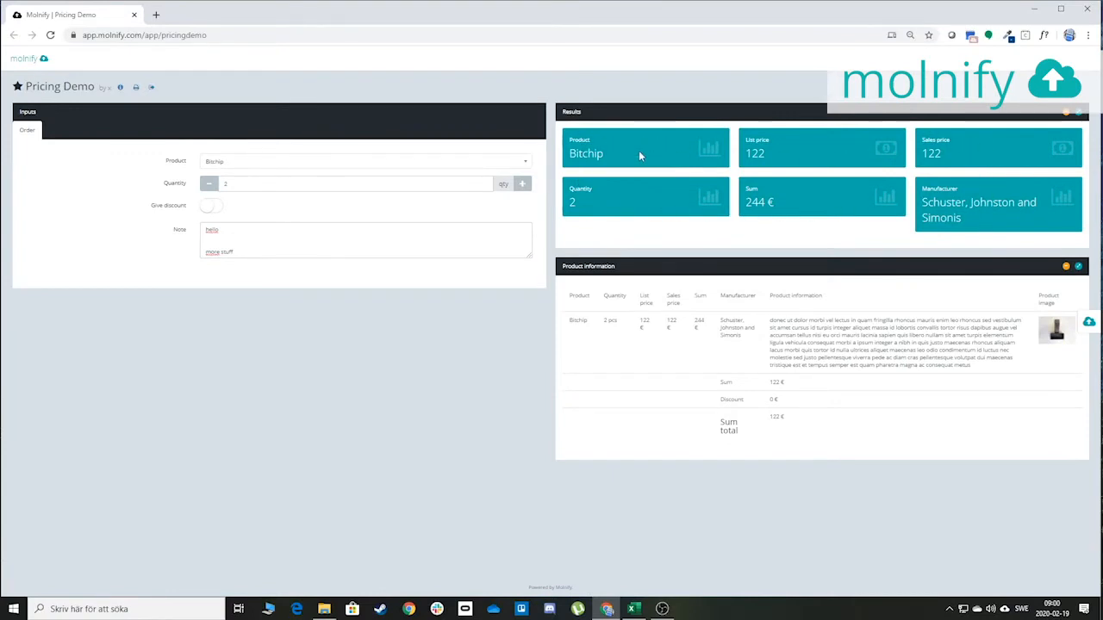
drag(743, 136, 872, 160)
Enter 'users' in L7 with the allowed user's e-mail in M7 below the id and Name rows
key(alt+Tab)
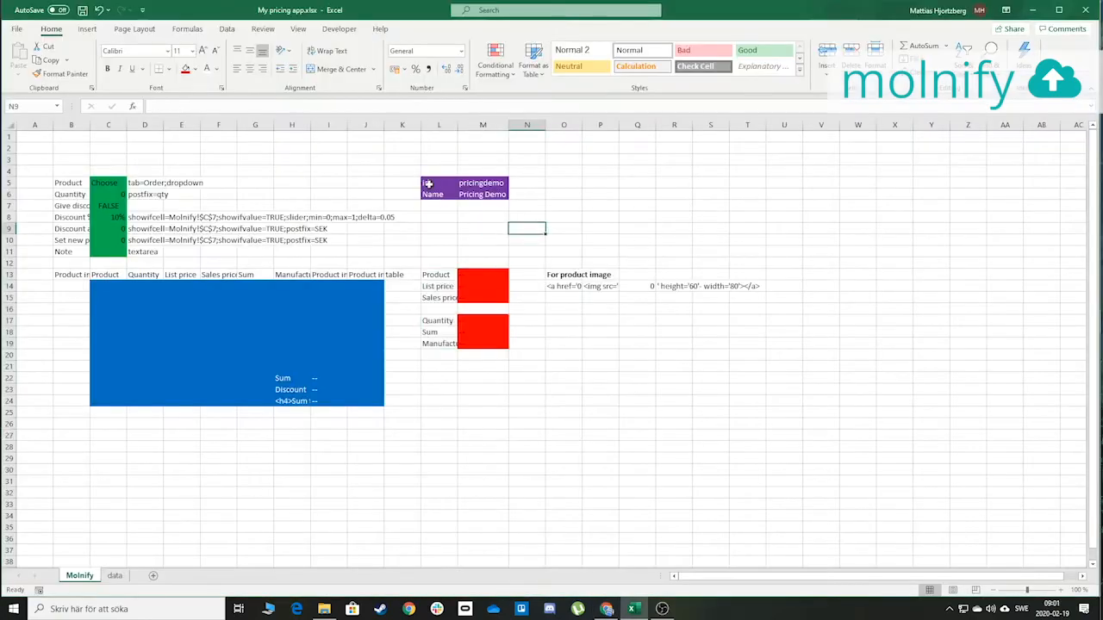
drag(426, 183, 485, 195)
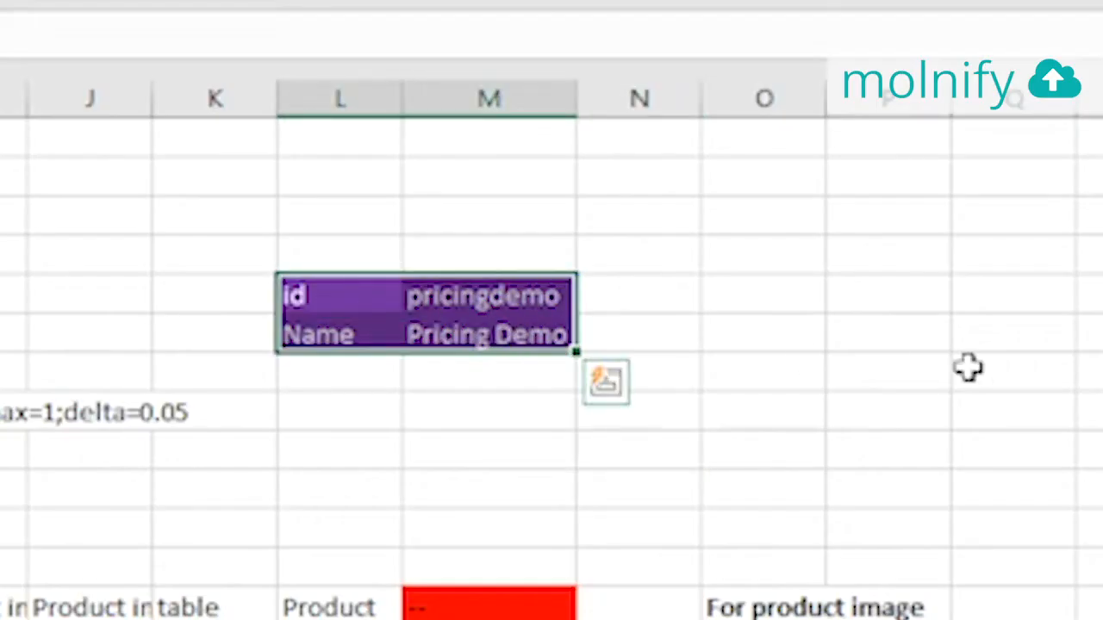
click(336, 373)
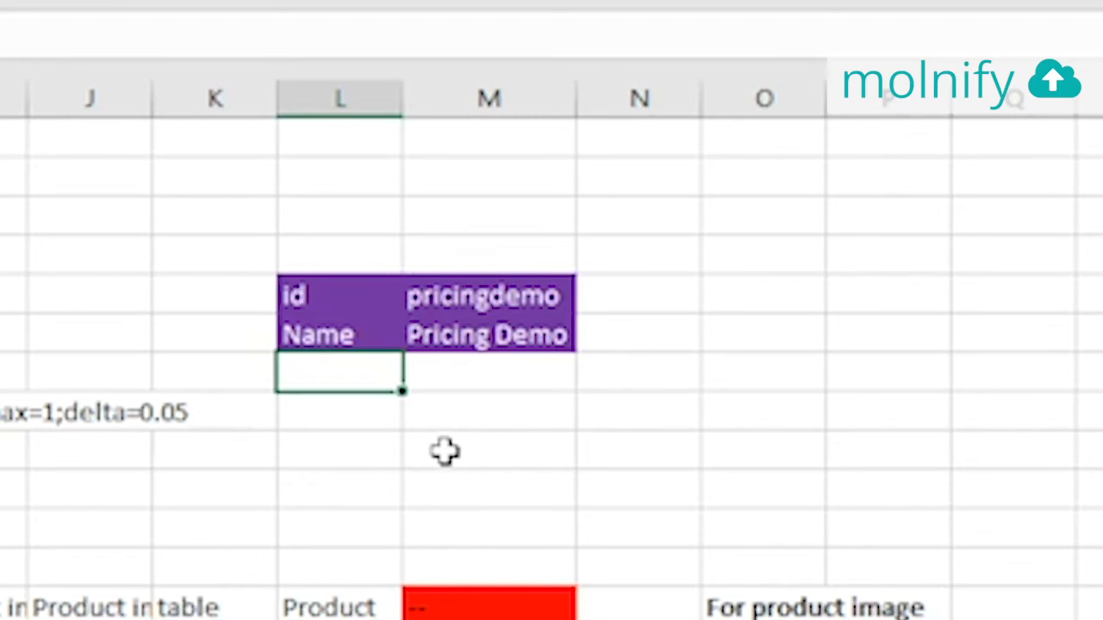
text(users)
key(Tab)
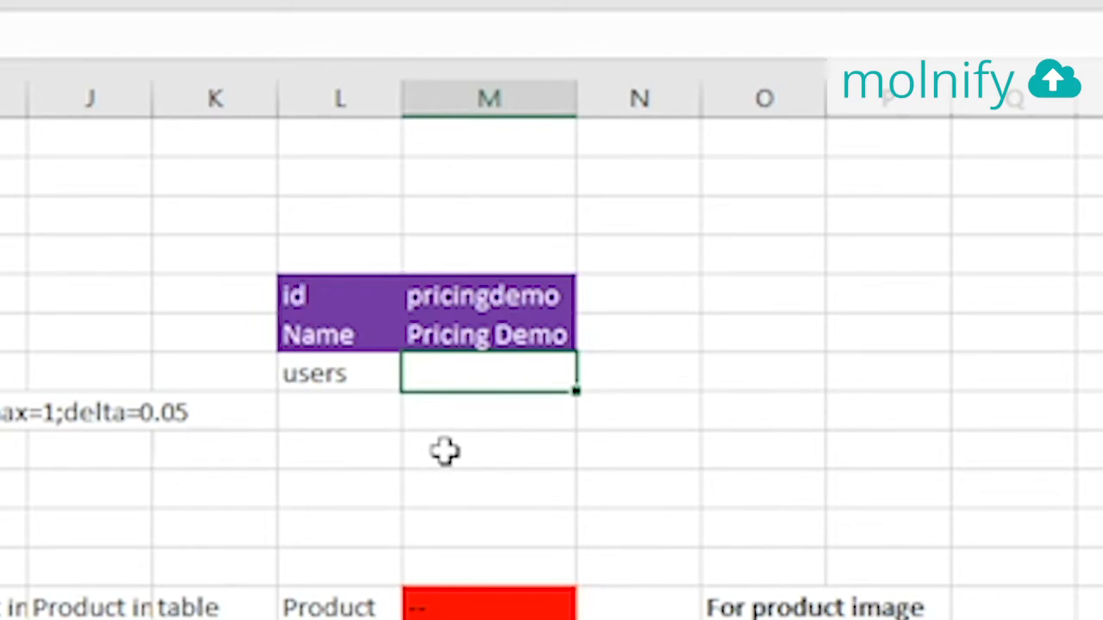
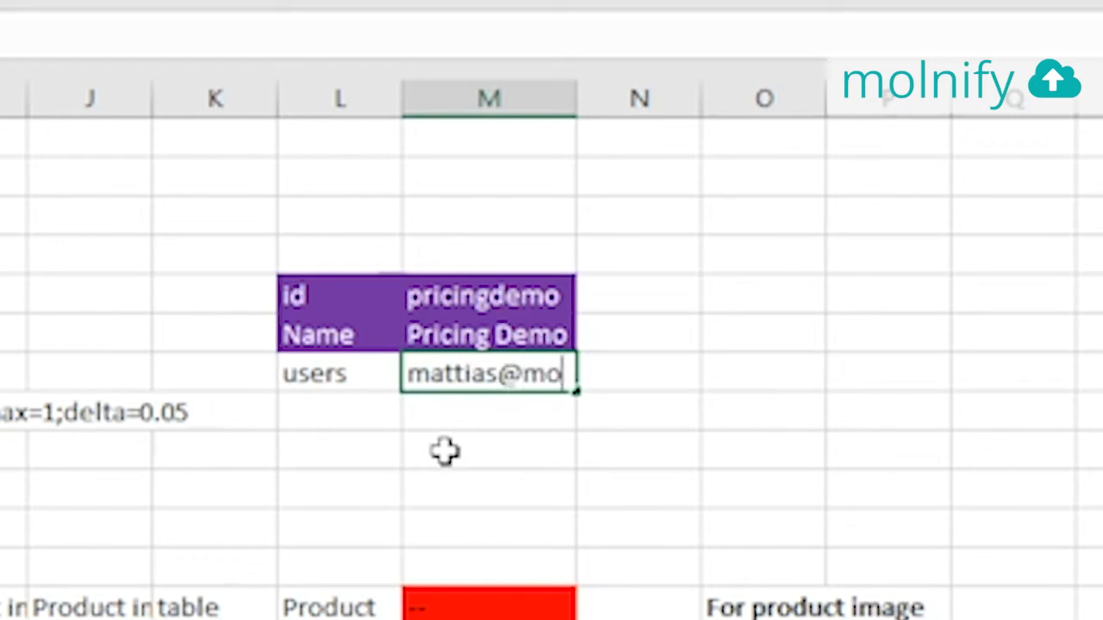
key(Return)
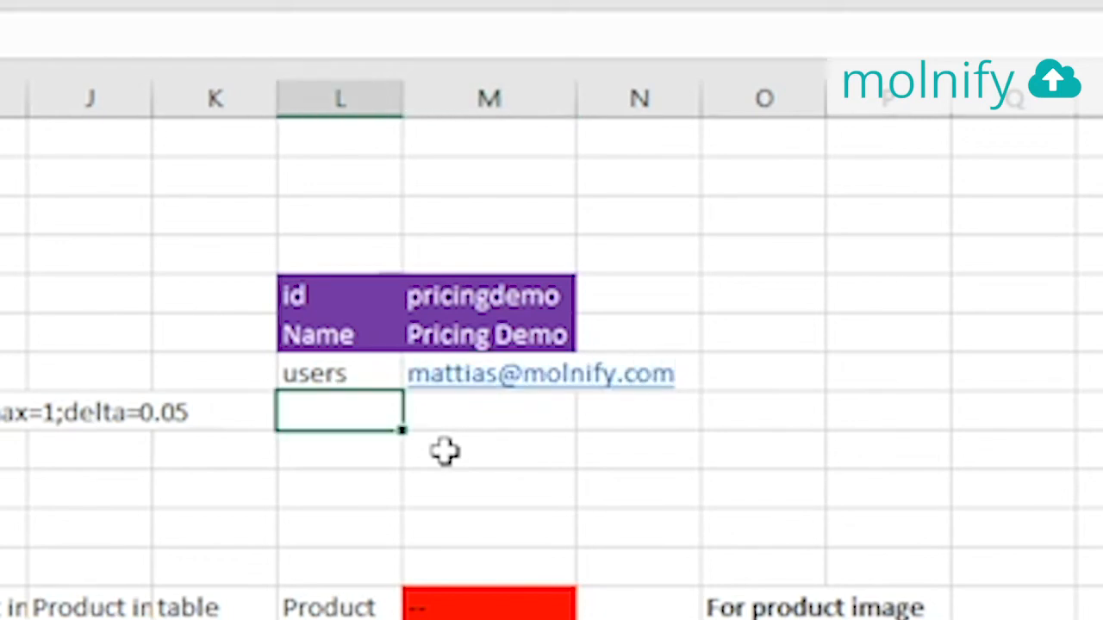
Fill L7:M7 with the Standard Colors purple
drag(316, 370, 465, 367)
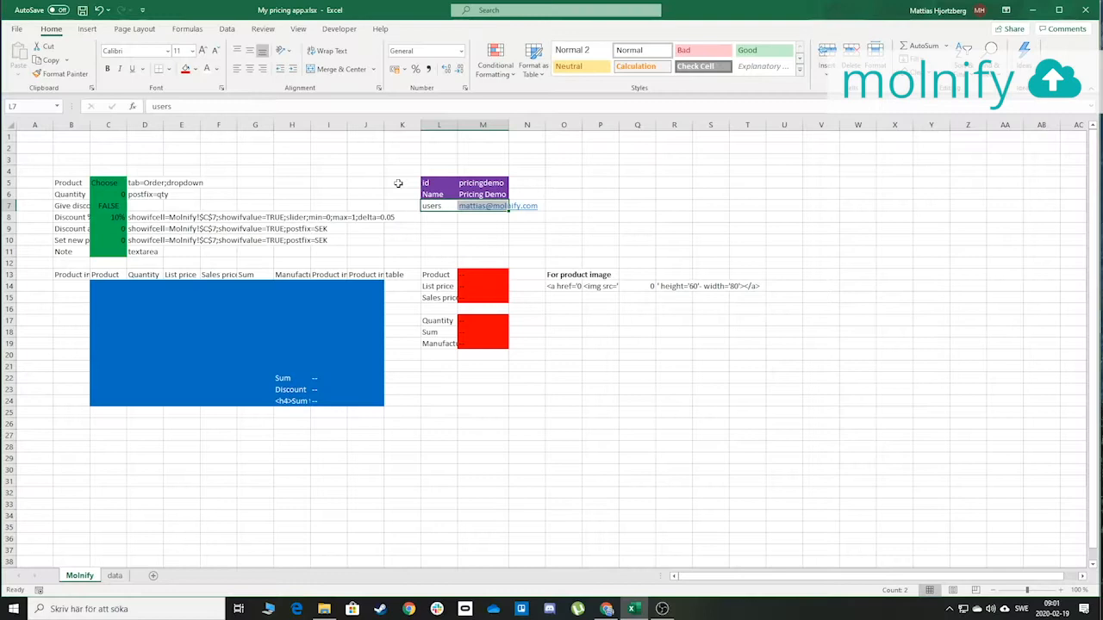
click(196, 69)
click(273, 177)
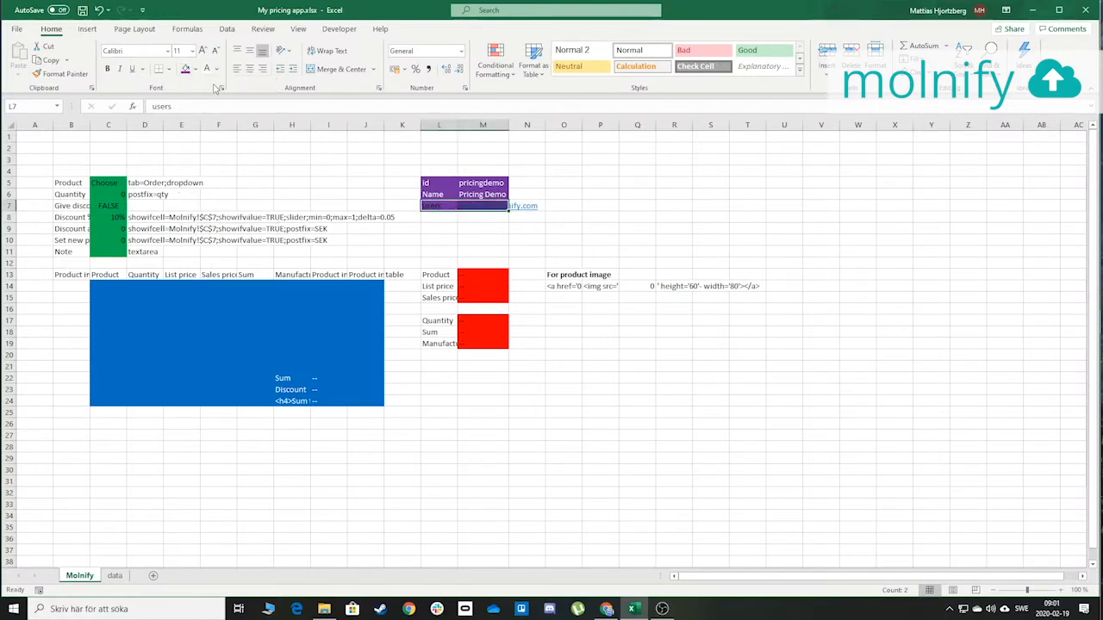
click(625, 159)
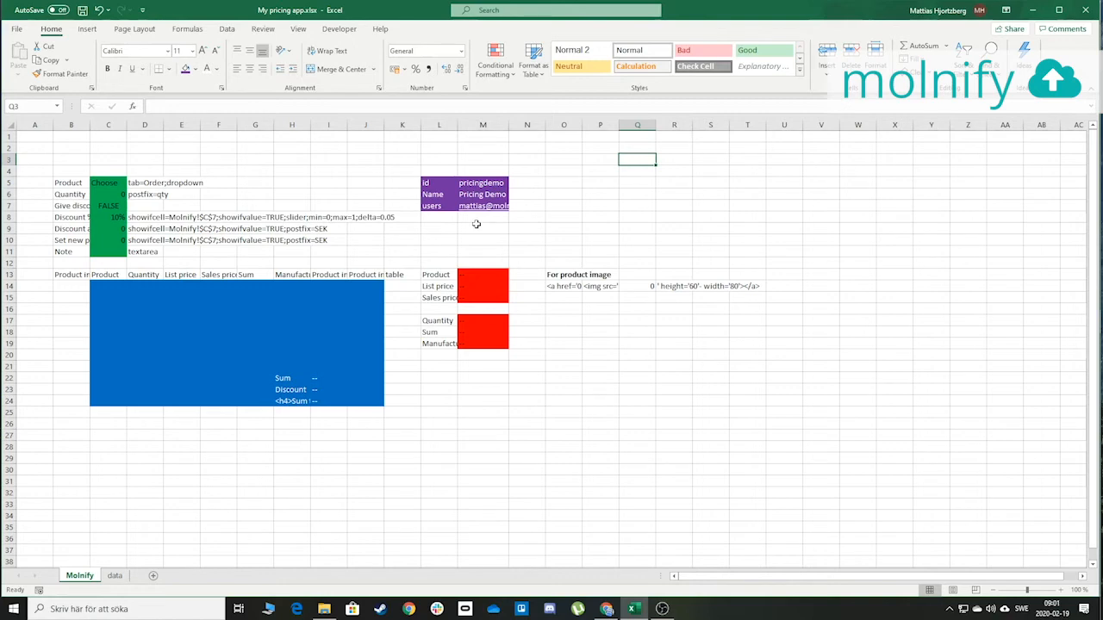
Save My pricing app.xlsx and drop it onto Molnify's upload area to re-upload it
key(ctrl+s)
key(alt+Tab)
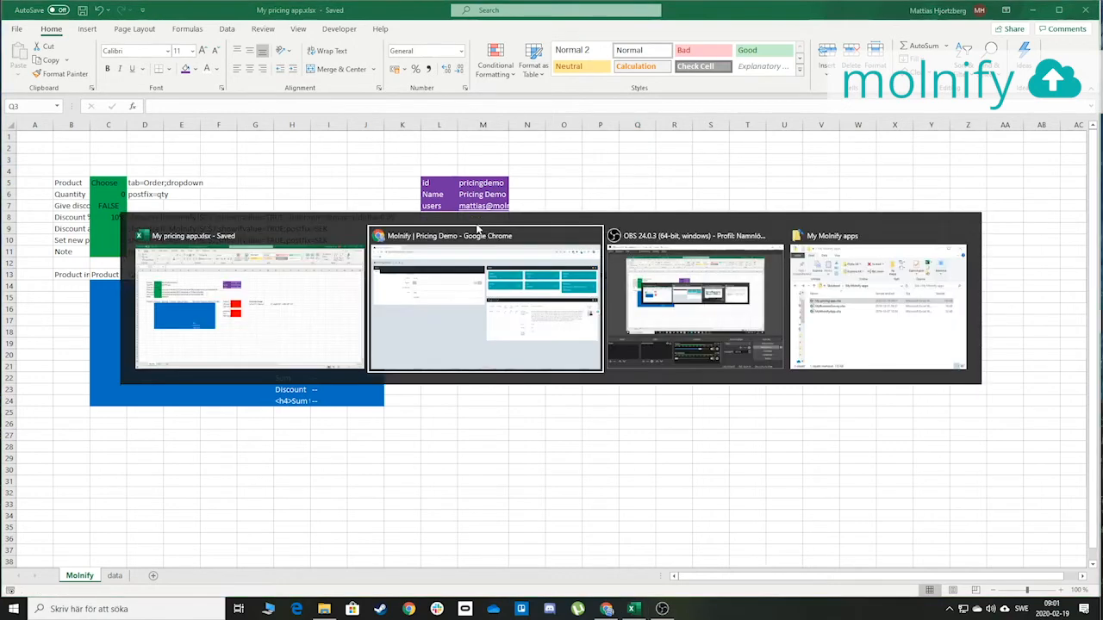
click(1090, 323)
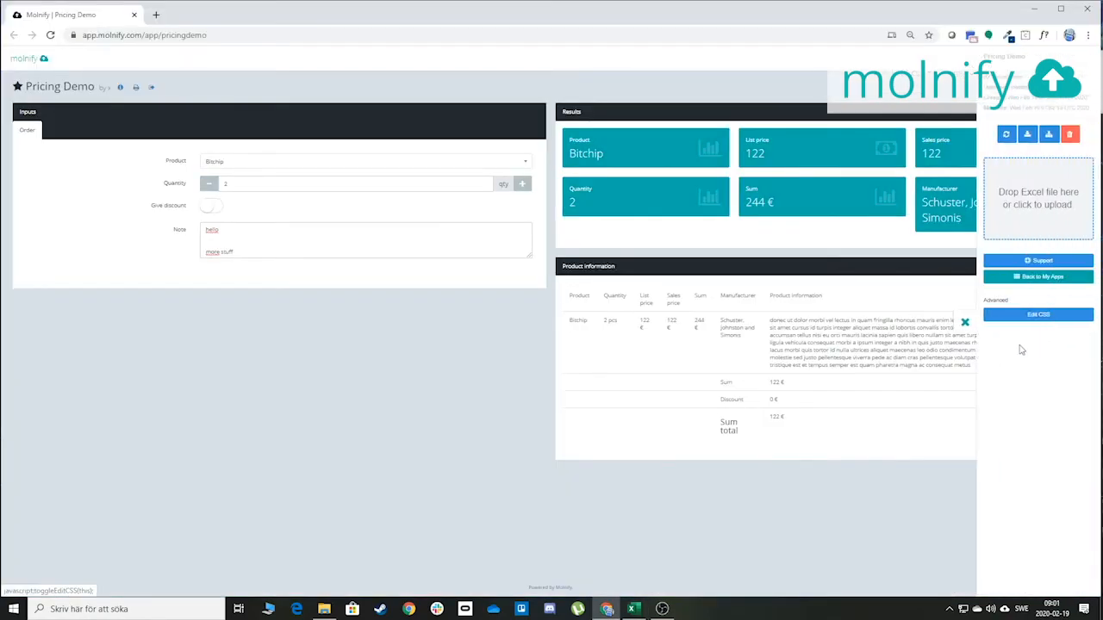
key(alt+Tab)
key(alt+Tab)
key(alt+Tab)
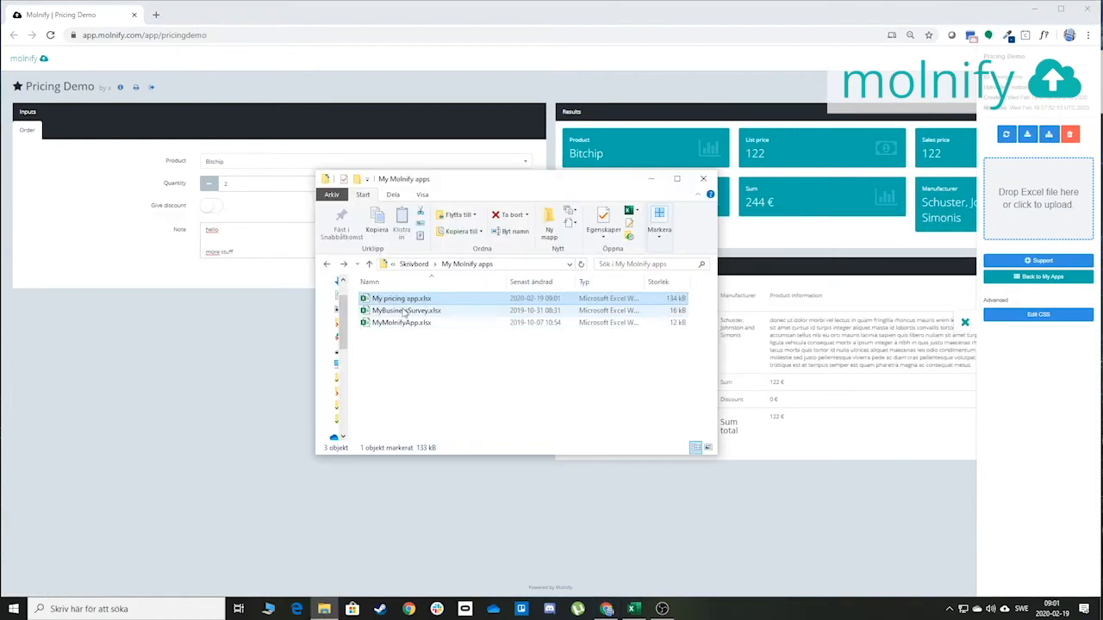
drag(399, 302, 1016, 259)
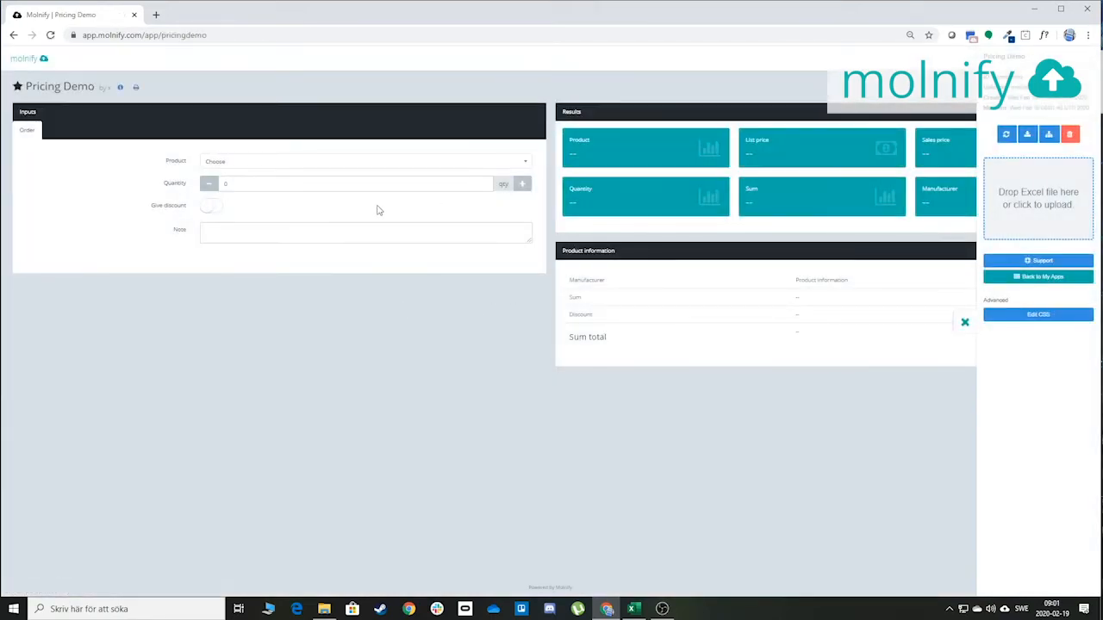
Close the upload panel, go to the Molnify start page and log out
click(964, 322)
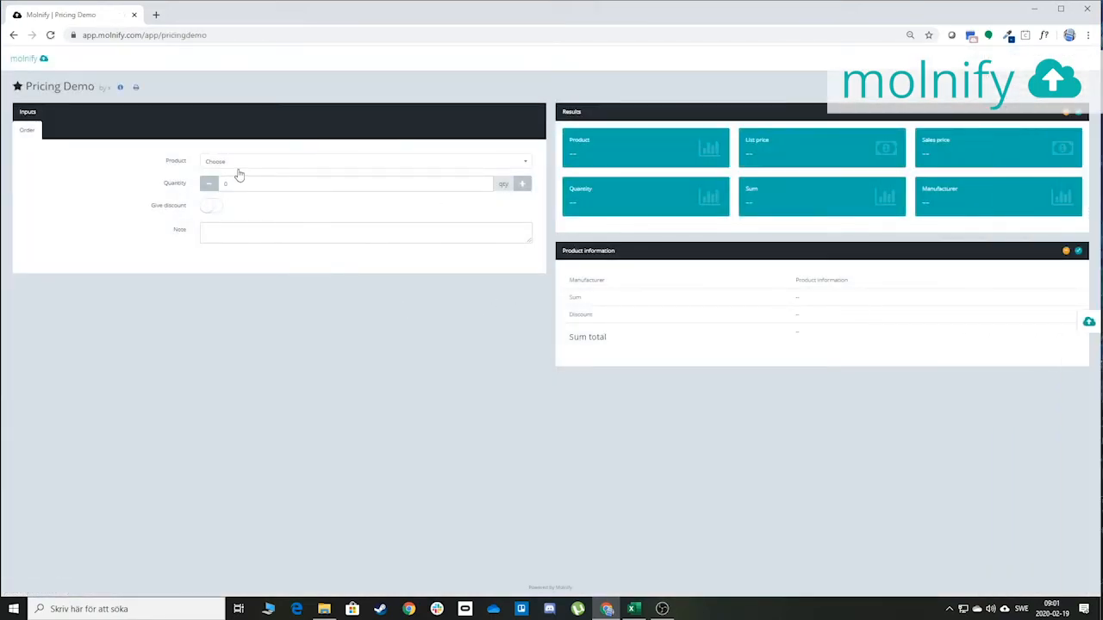
click(212, 35)
click(249, 36)
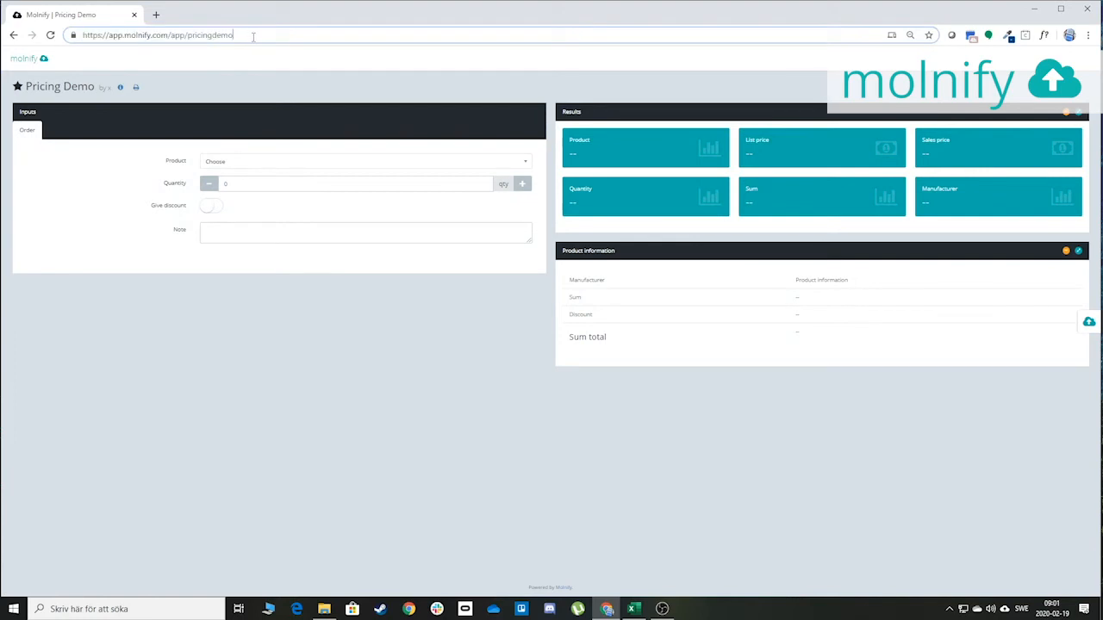
key(ctrl+a)
key(ctrl+c)
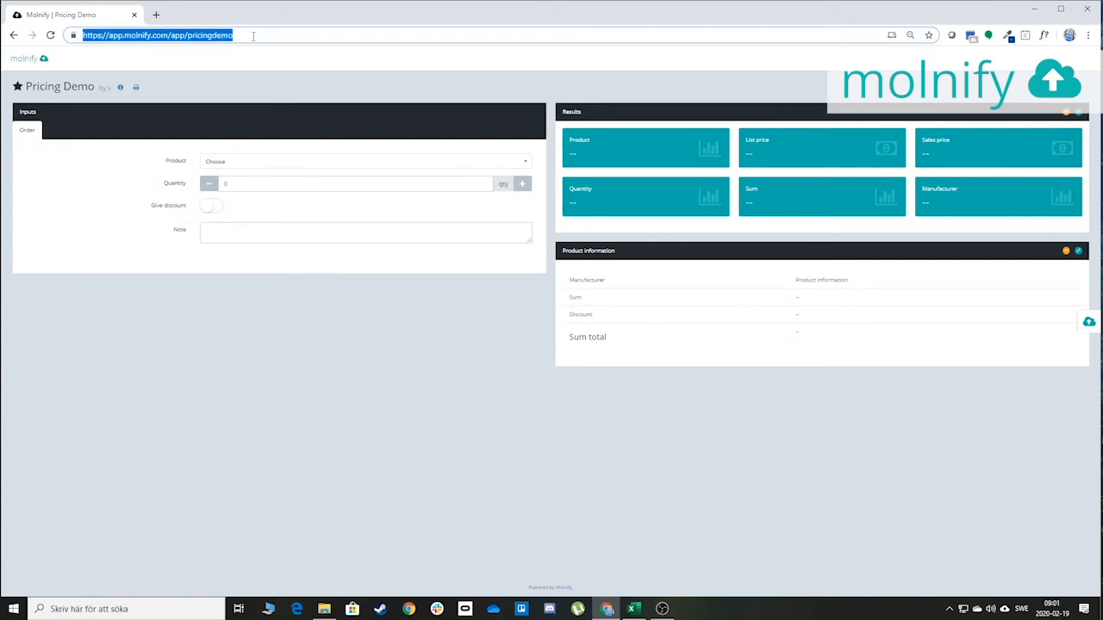
click(250, 35)
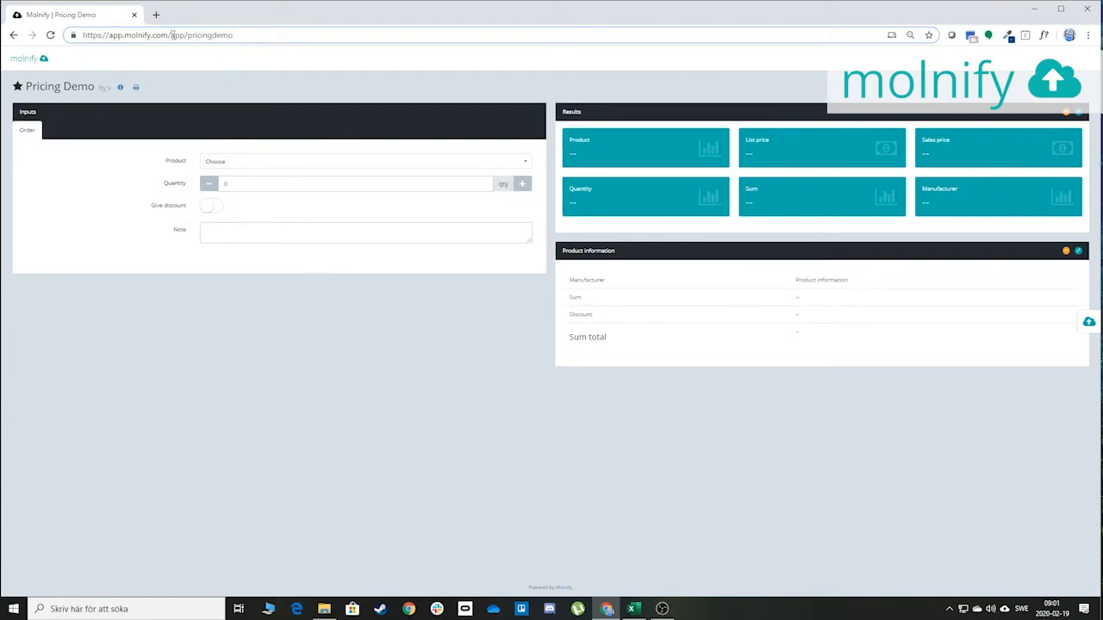
drag(172, 35, 421, 54)
key(BackSpace)
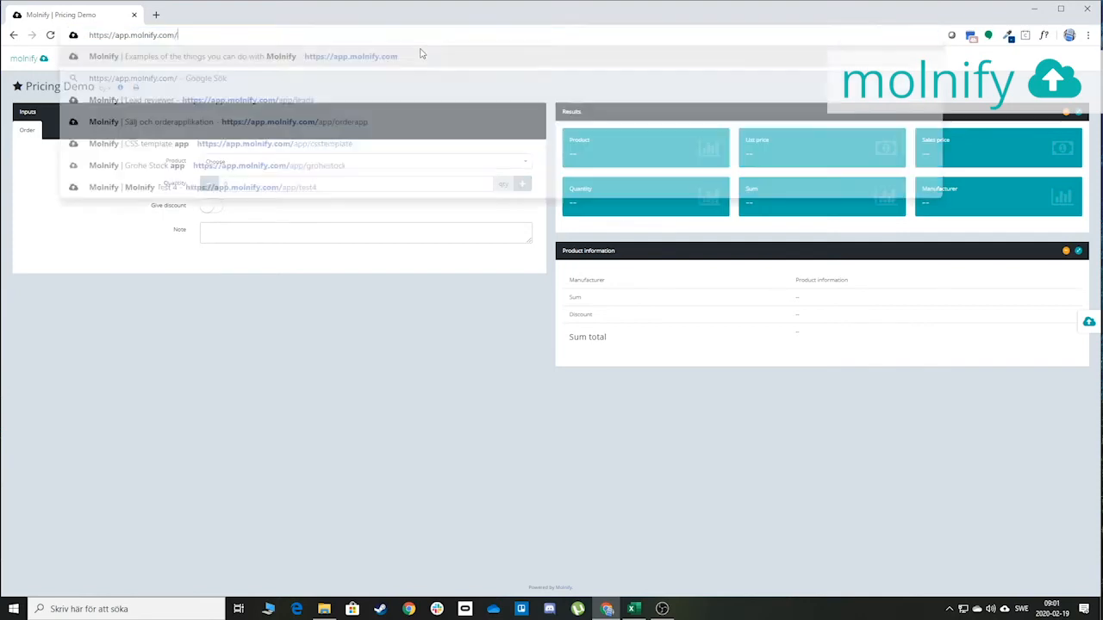
key(Return)
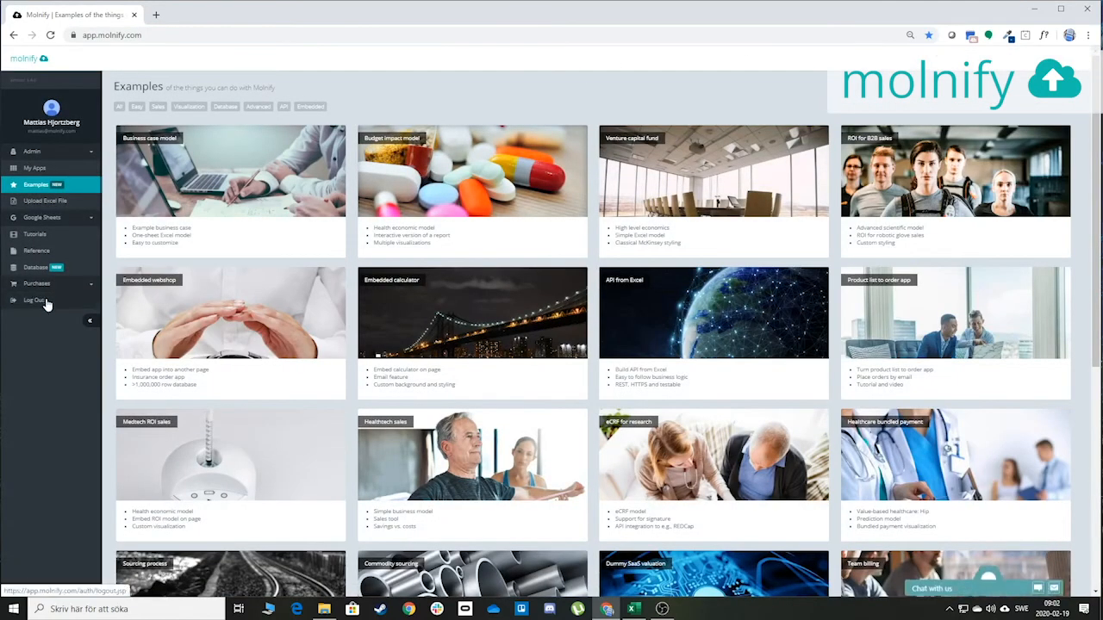
click(43, 301)
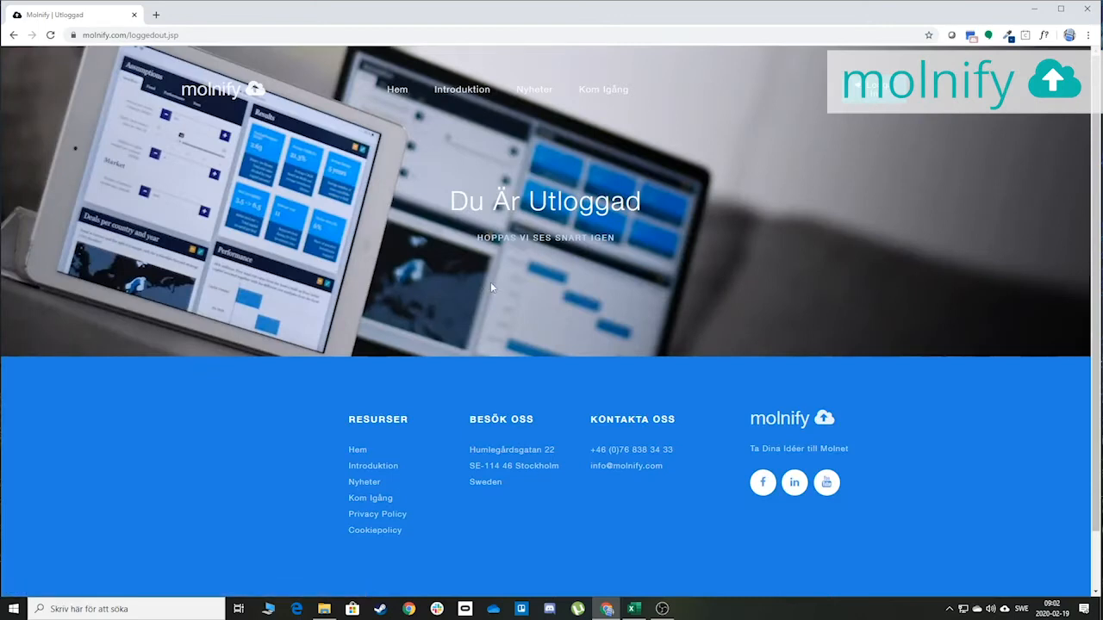
Open the pasted Pricing Demo app address and sign in with the first Google account
click(200, 37)
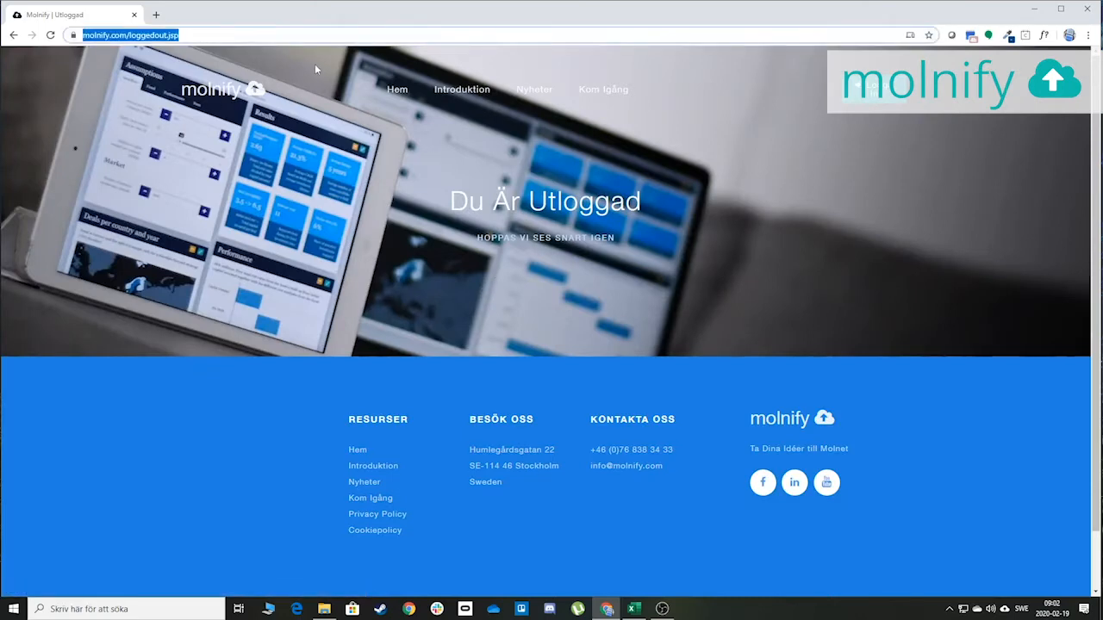
key(ctrl+v)
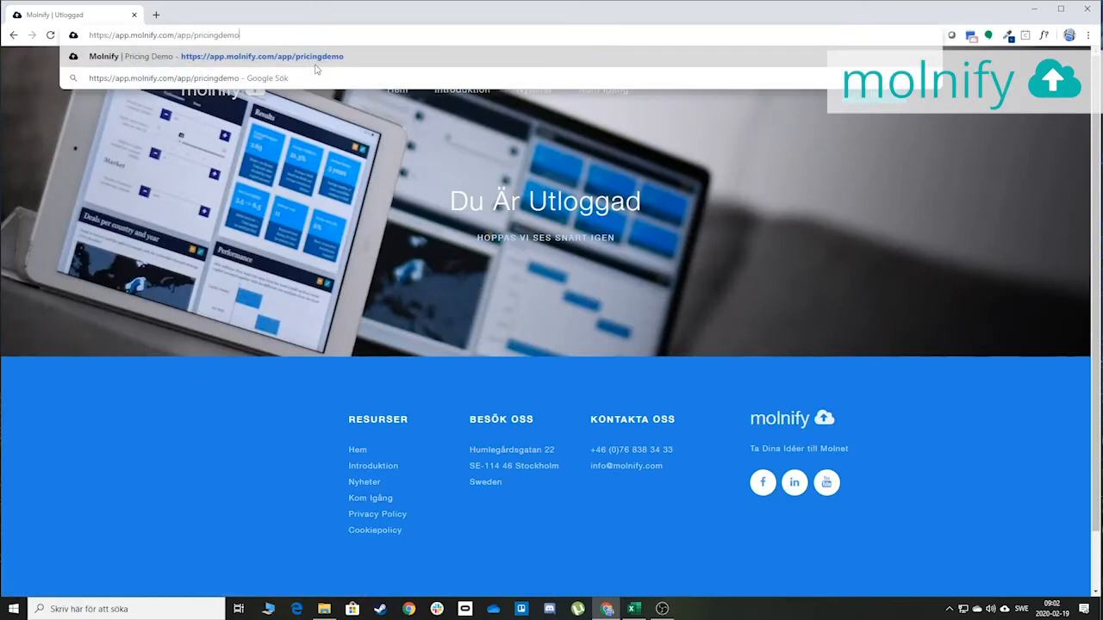
key(Return)
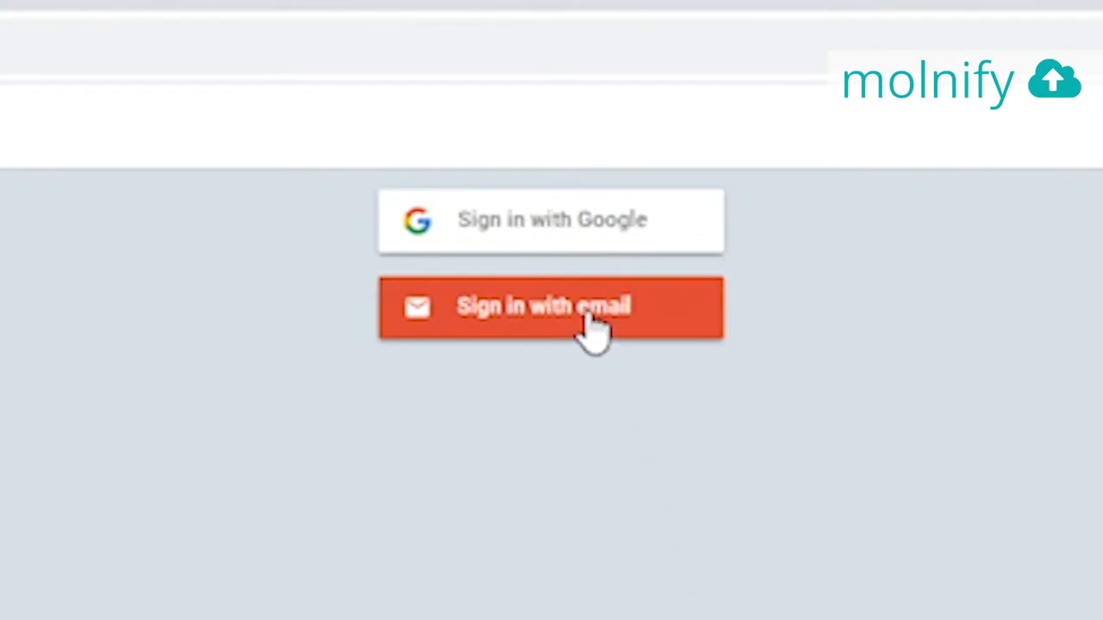
click(575, 223)
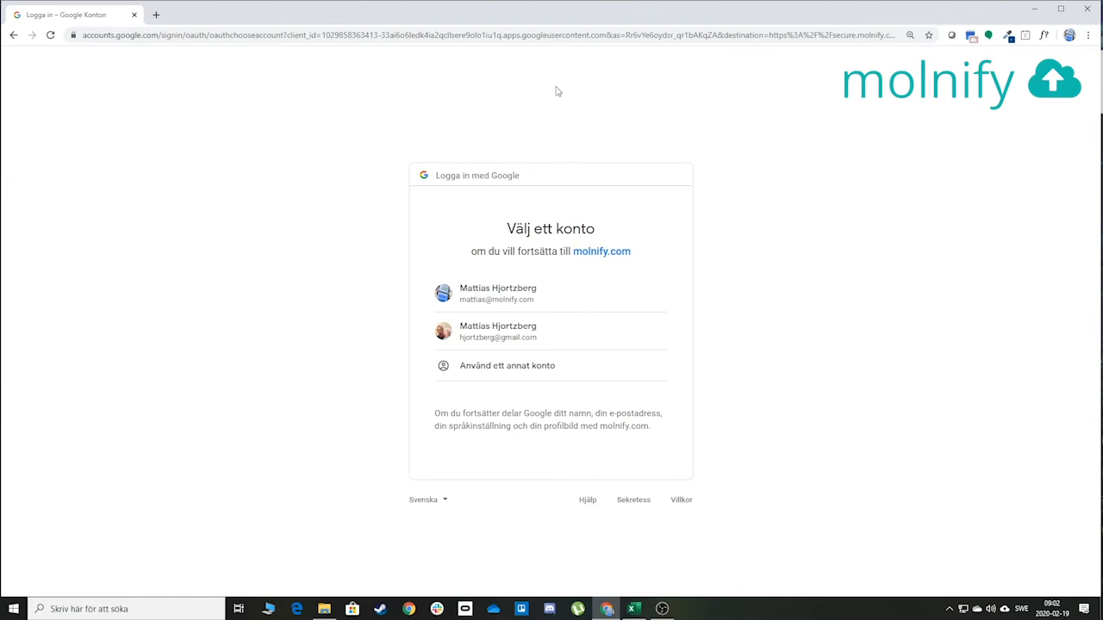
click(509, 299)
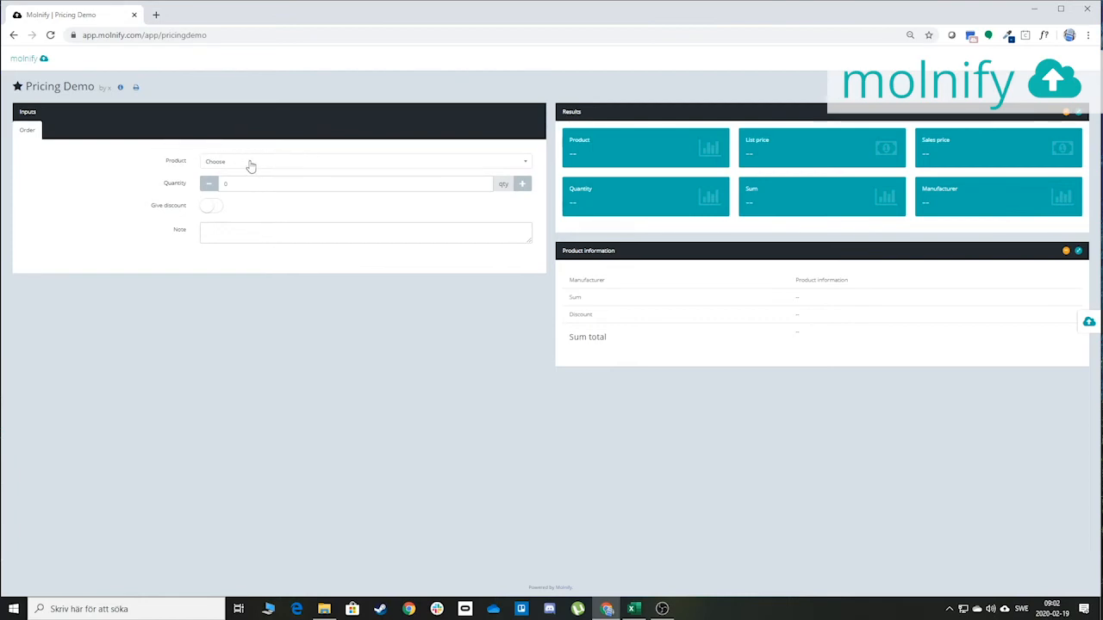
key(alt+Tab)
key(alt+Tab)
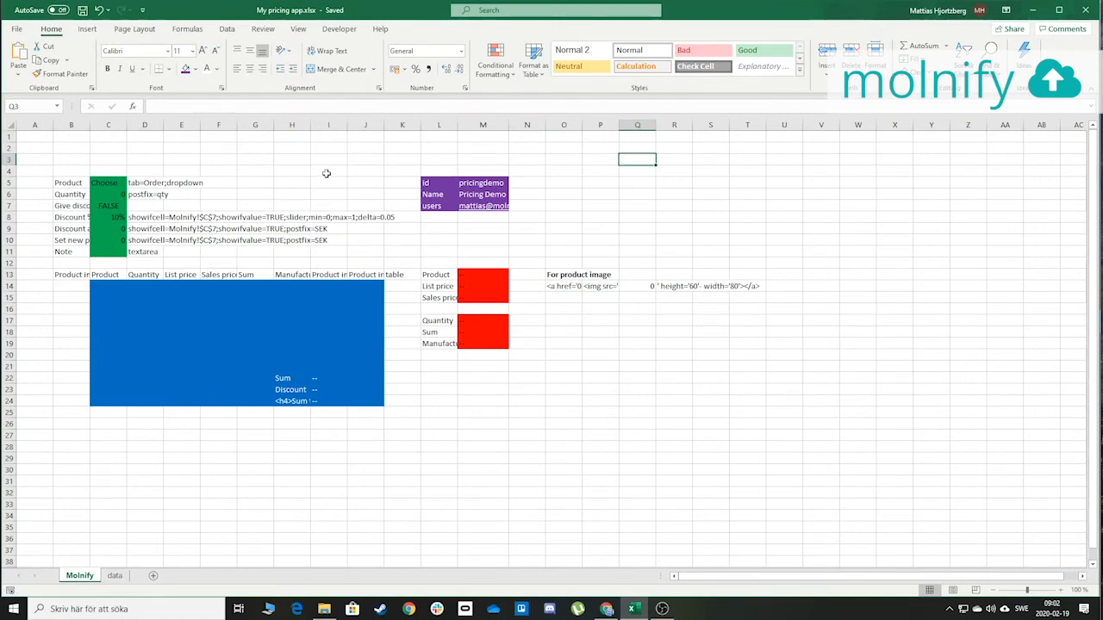
Fill cell C3 green and enter the label 'user' in D3
click(105, 160)
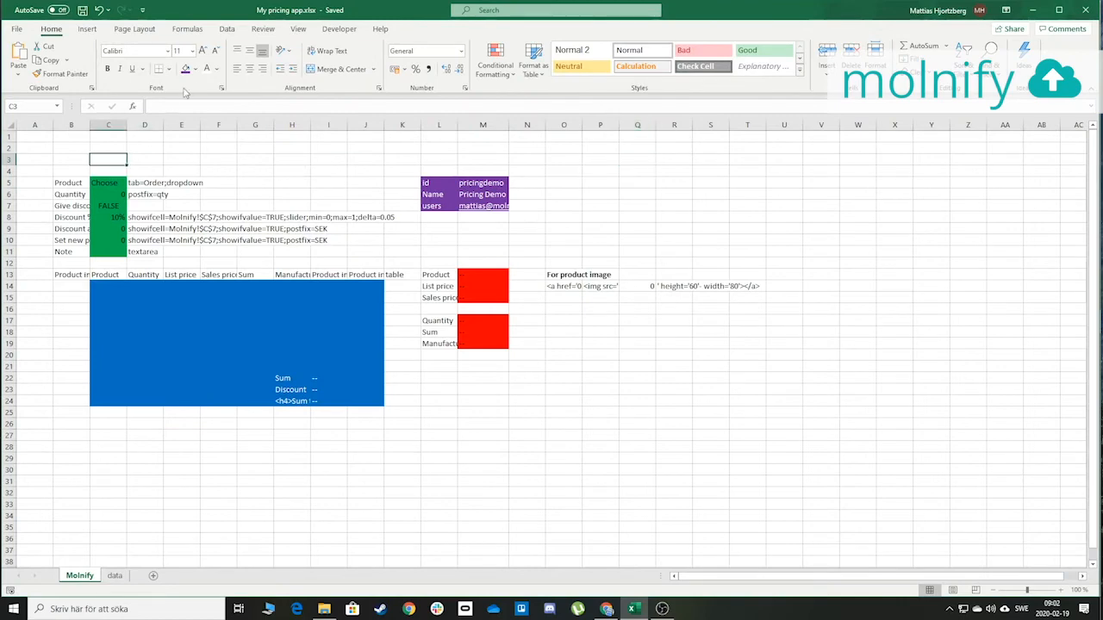
click(193, 69)
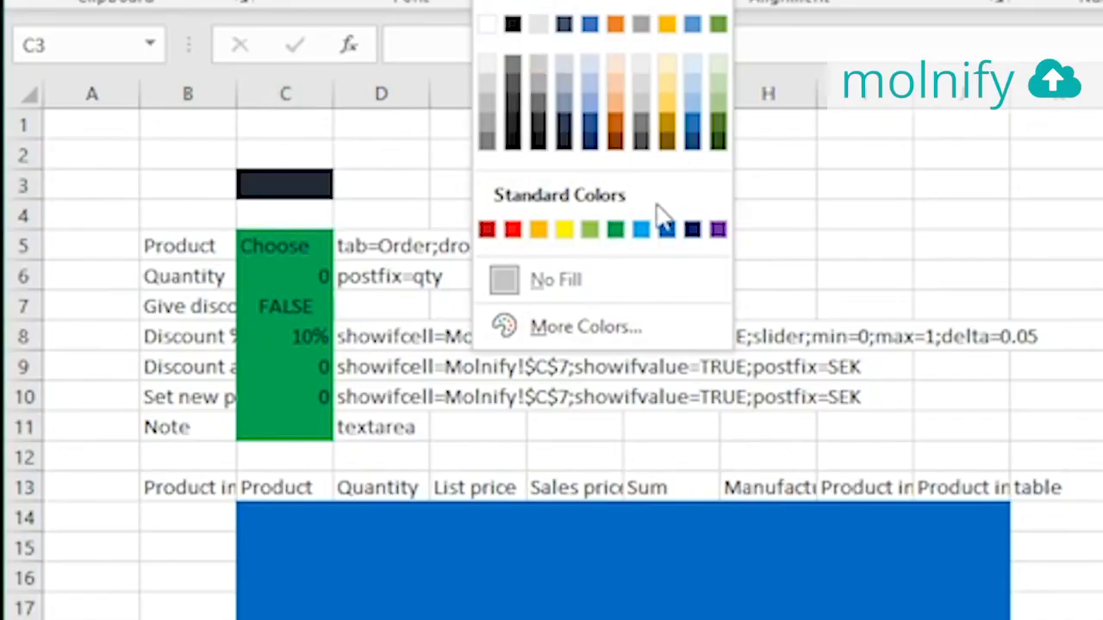
click(615, 229)
click(383, 188)
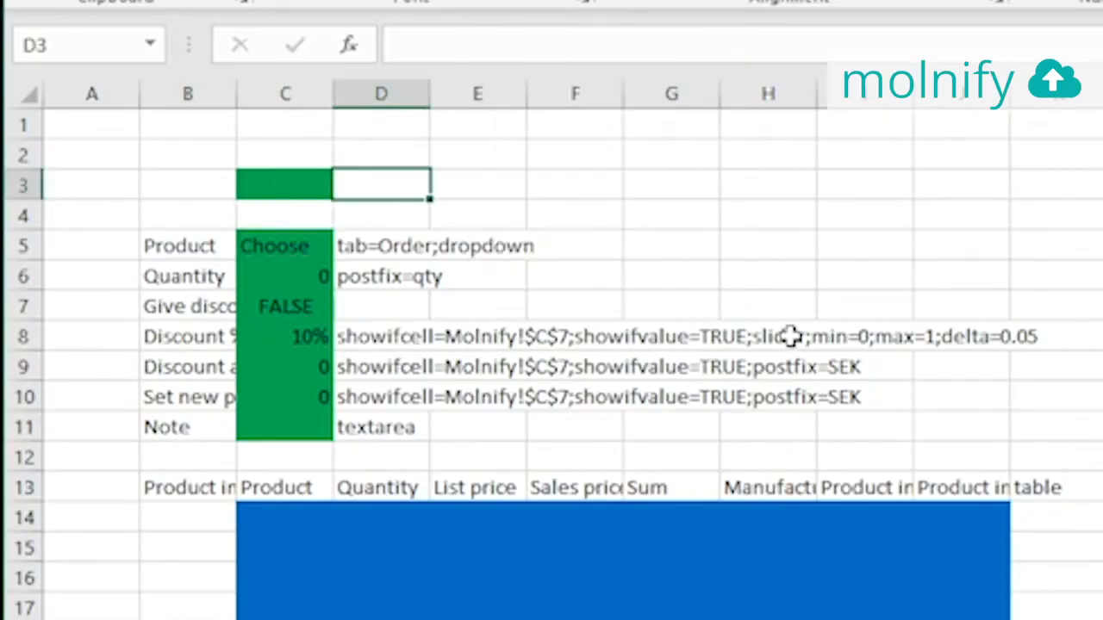
text(user)
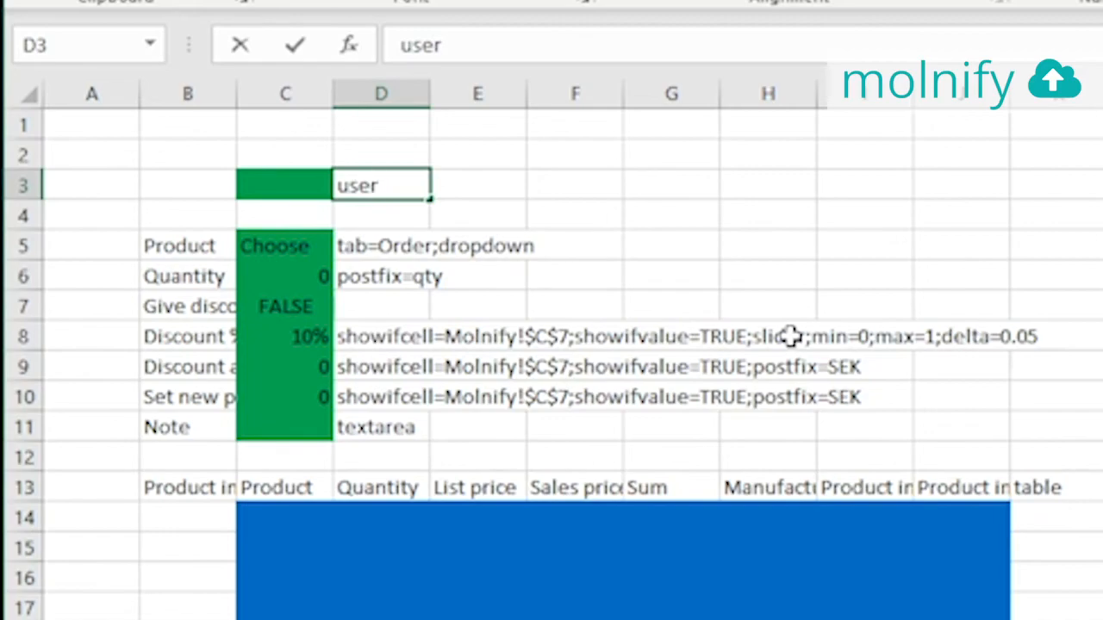
key(Return)
key(alt+Tab)
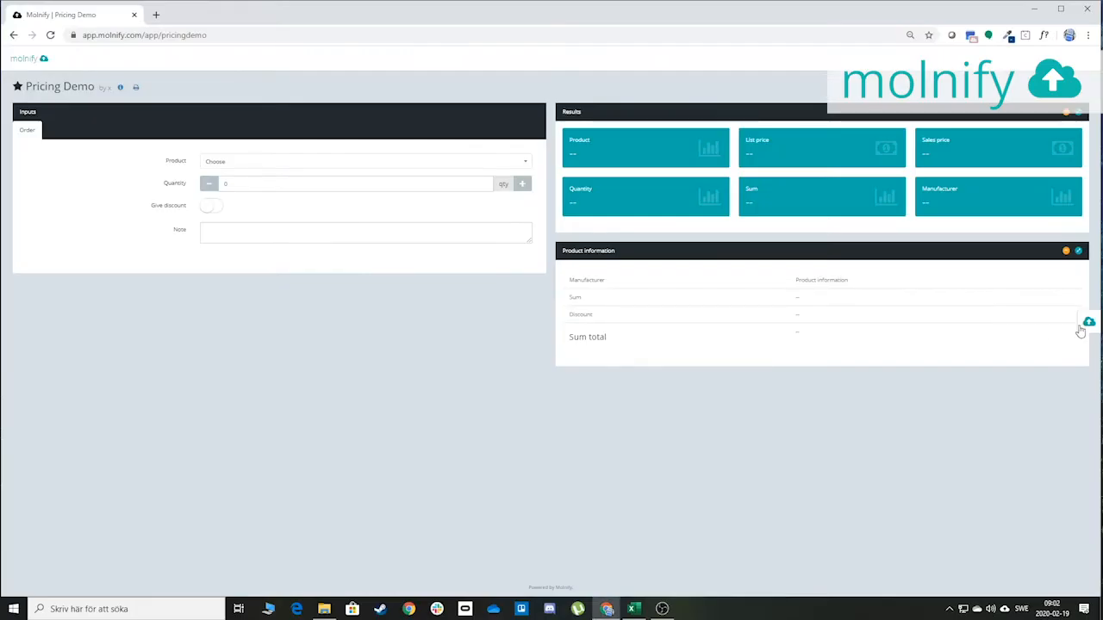
Open the app's upload panel and drop My pricing app.xlsx onto the 'Drop Excel file here' zone
click(1083, 328)
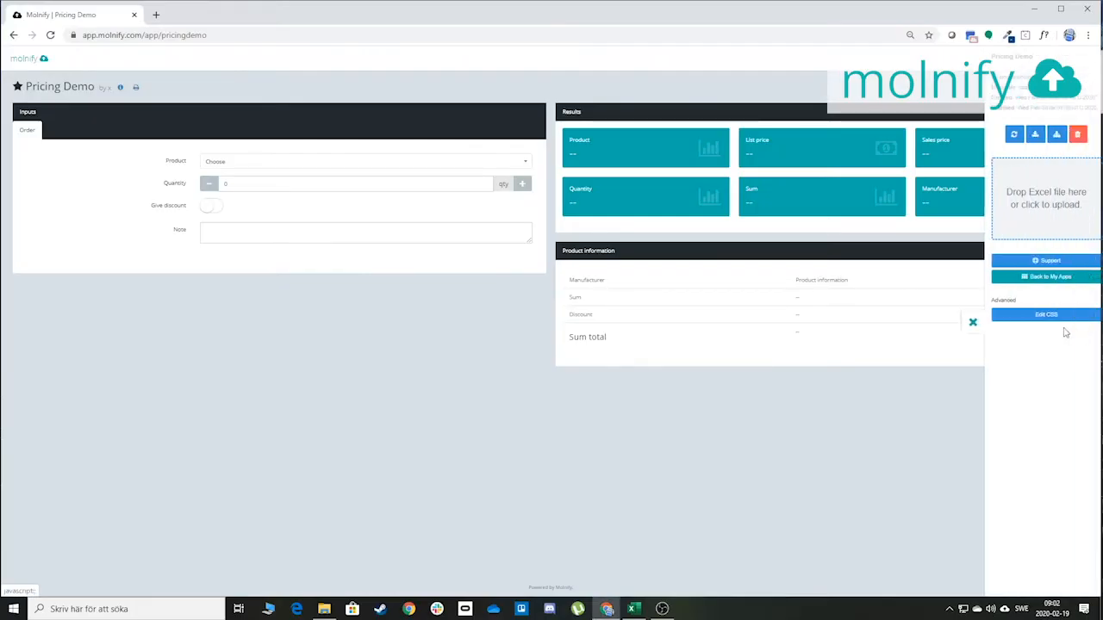
key(alt+Tab)
key(alt+Tab)
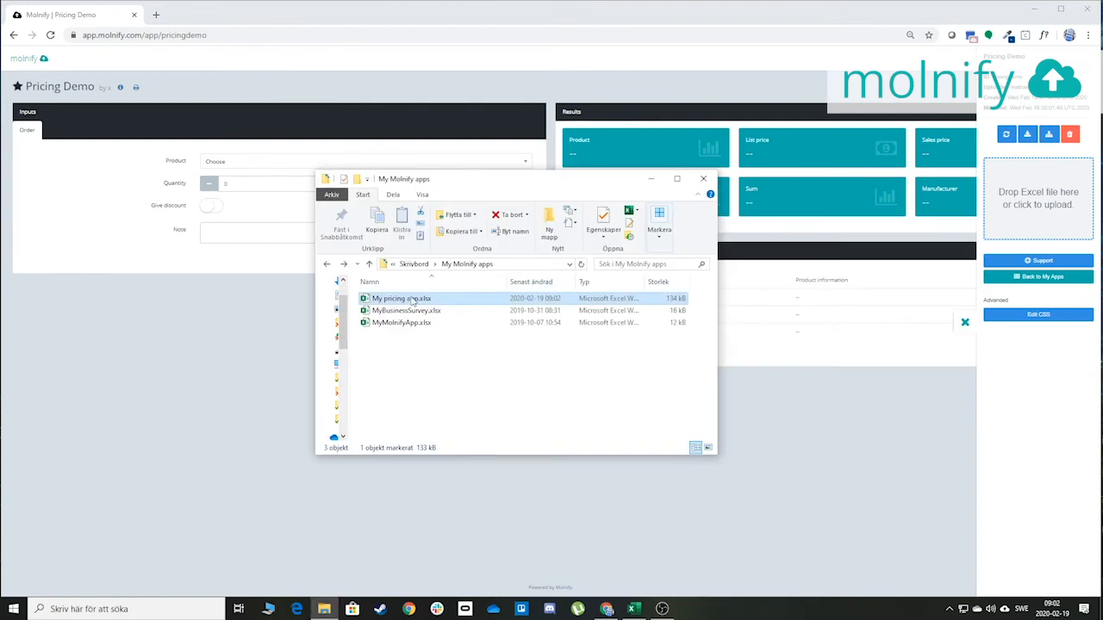
drag(412, 301, 1047, 199)
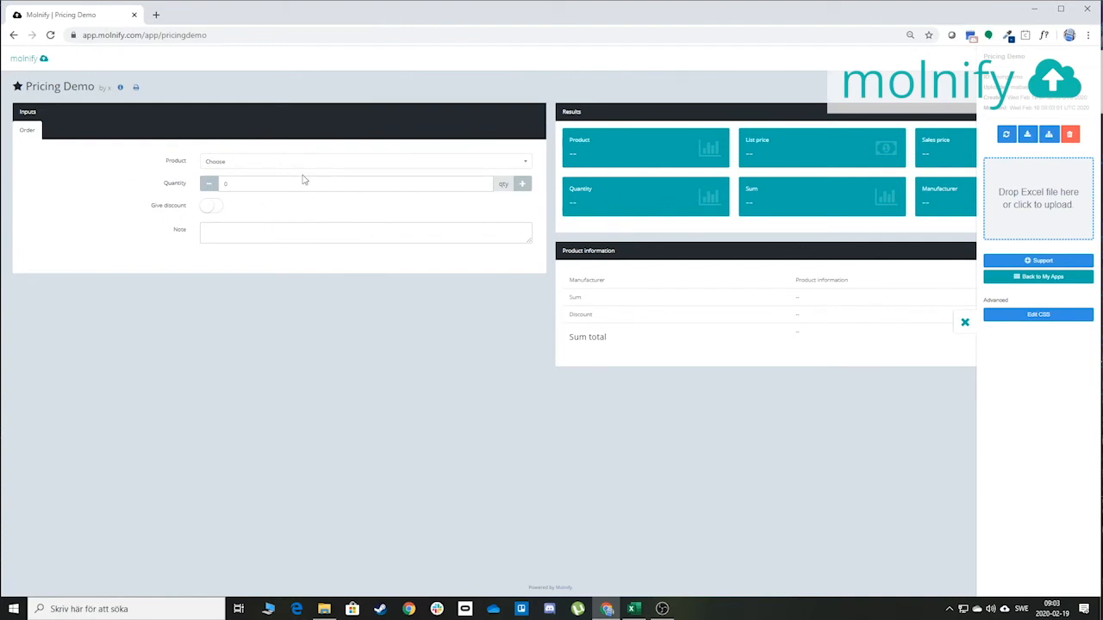
key(alt+Tab)
key(alt+Tab)
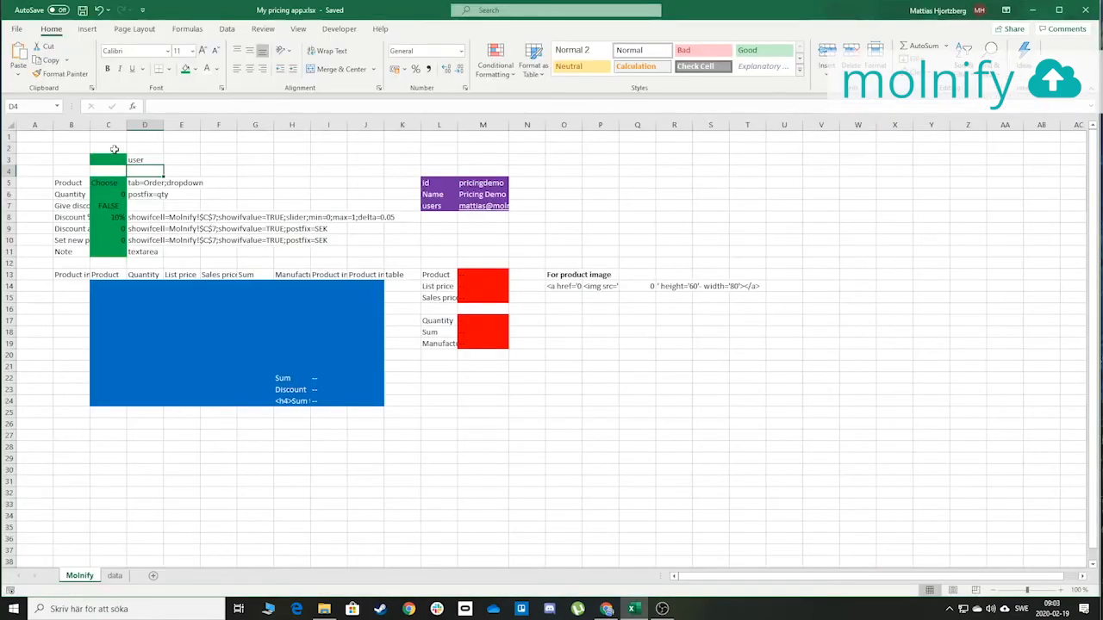
Enter the label 'Logged in as' in B2
click(75, 145)
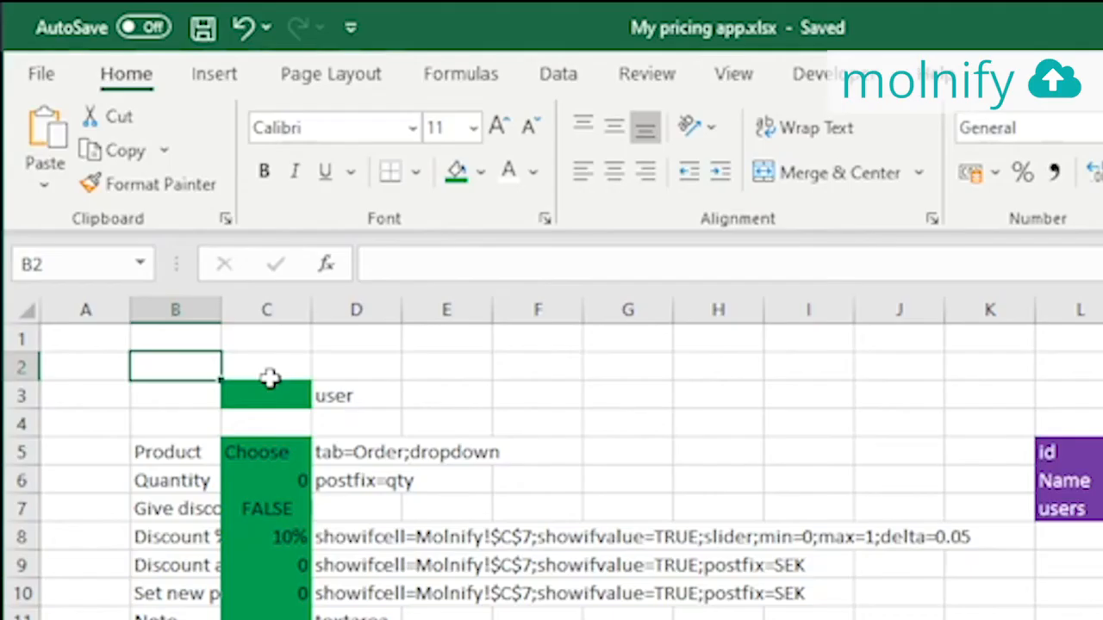
text(Lo)
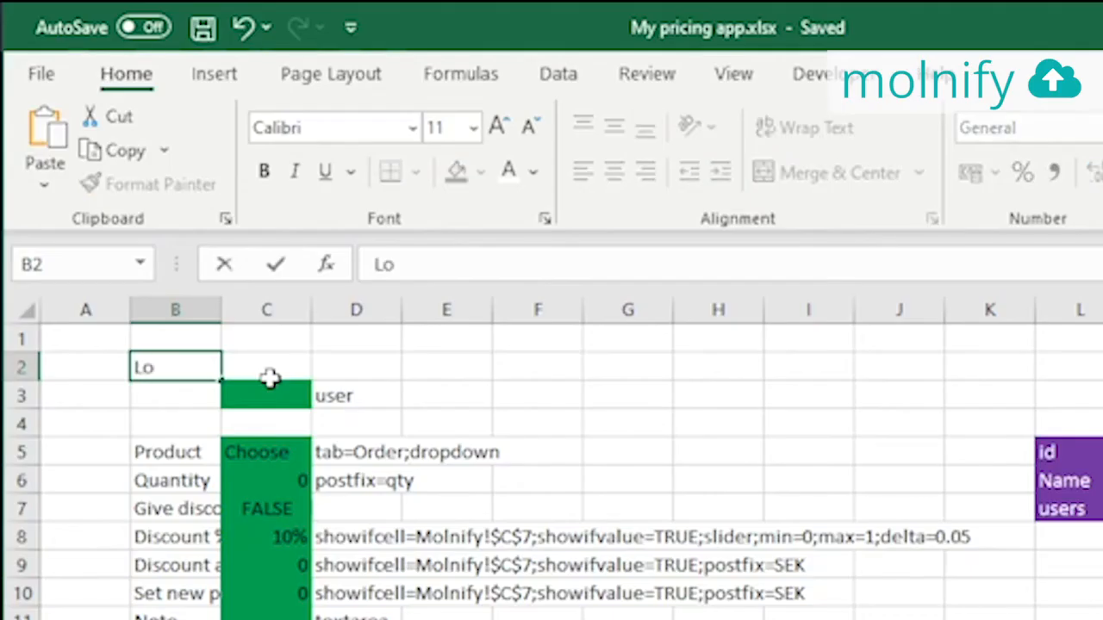
text(gged in as)
click(270, 378)
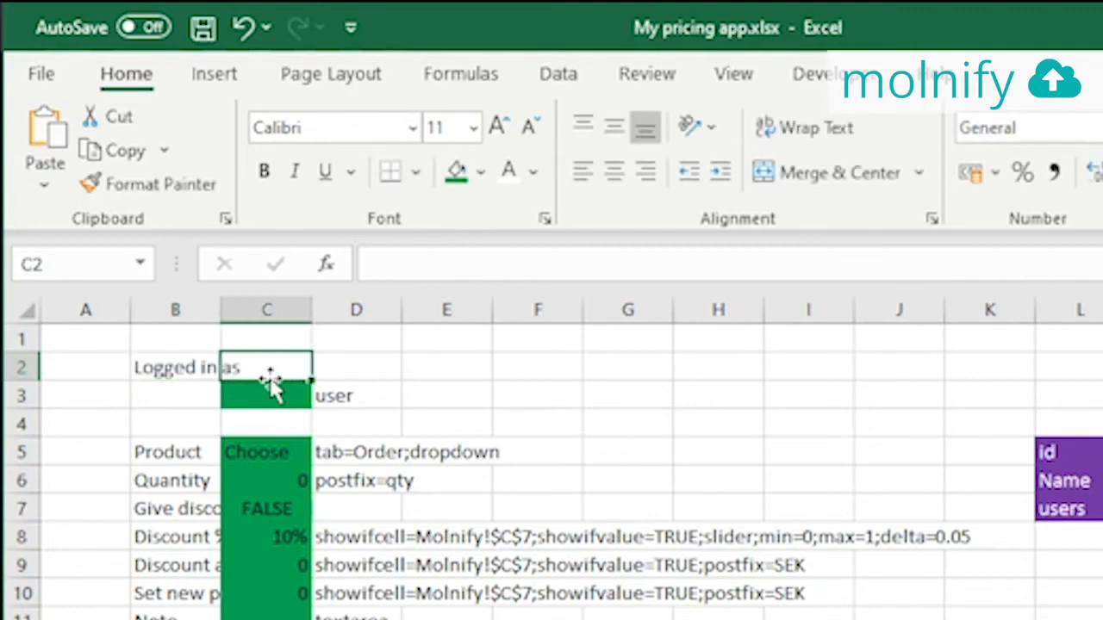
Enter an IF formula in C2 showing 'You are not logged in' when C3 is empty, otherwise C3
text(=)
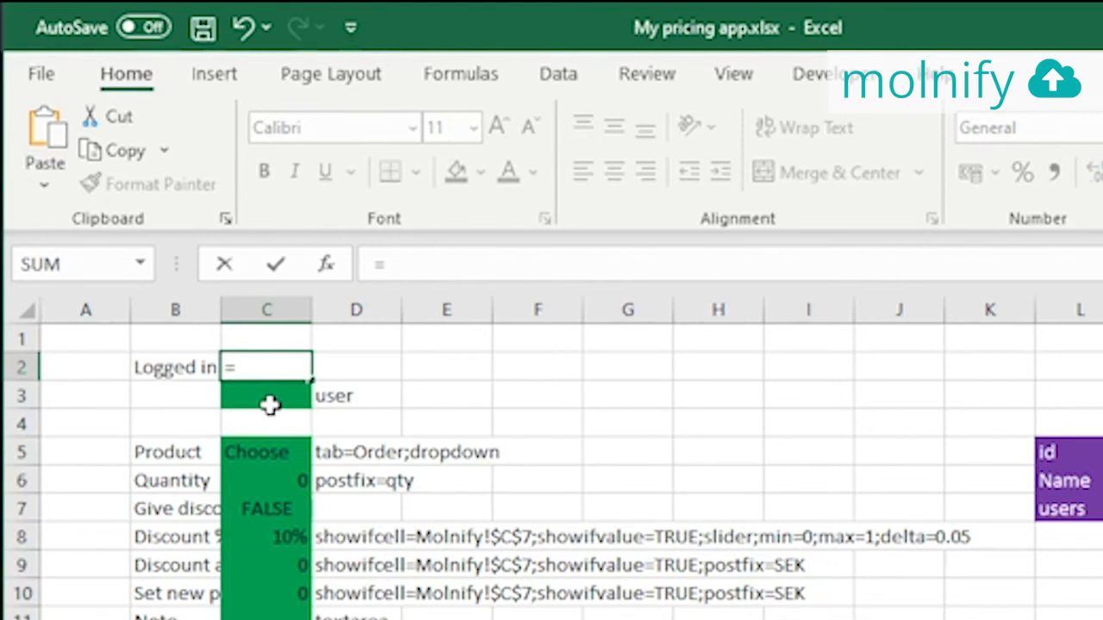
text(IF()
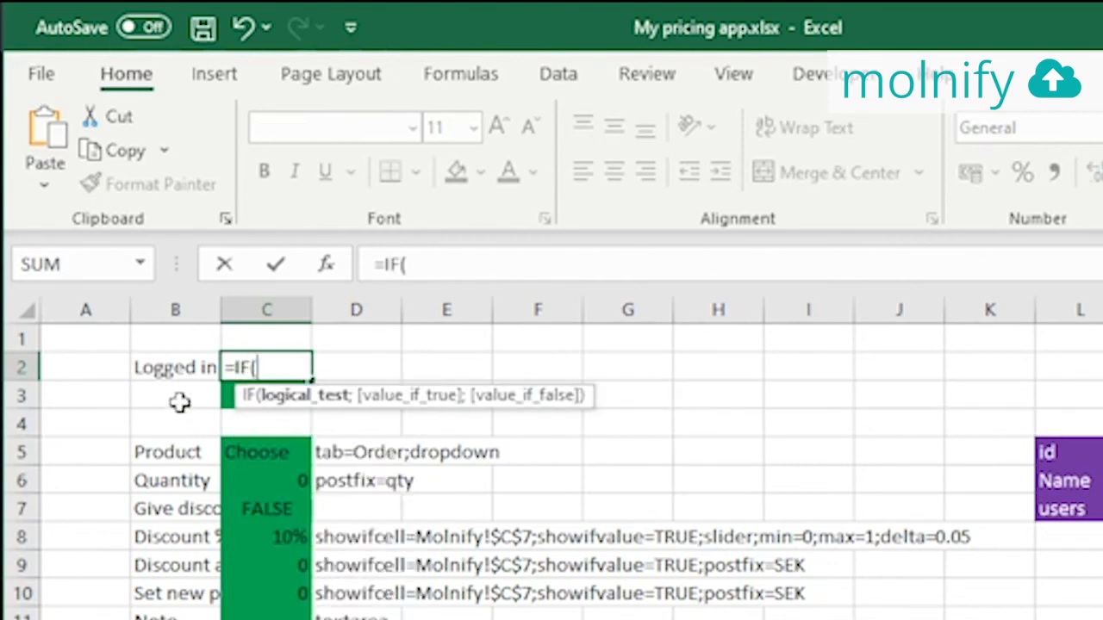
click(226, 395)
text(="";")
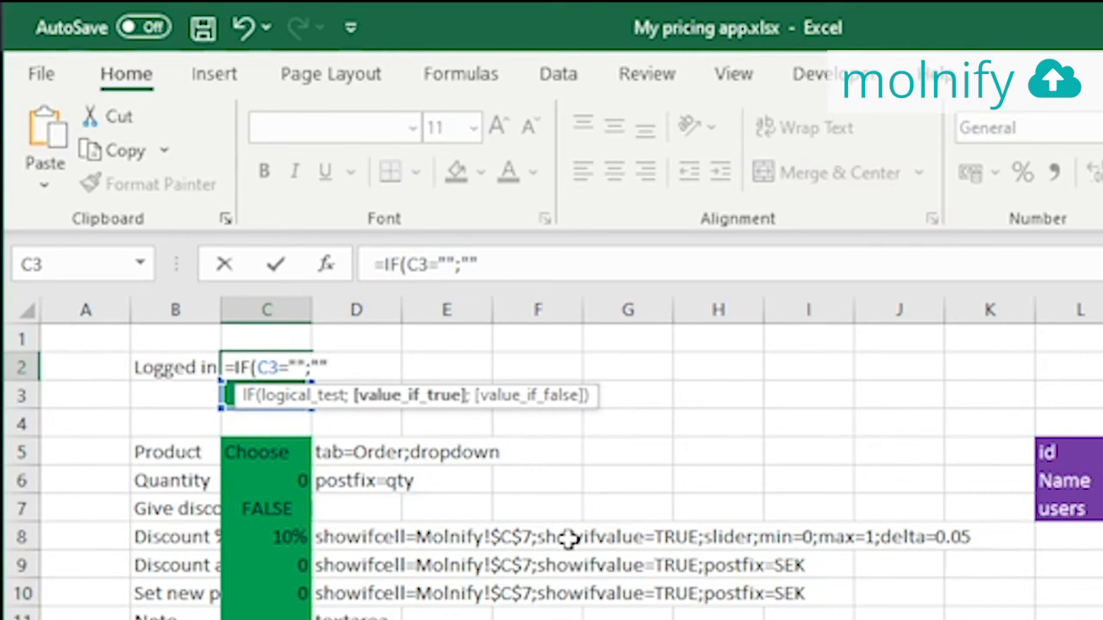
text(You )
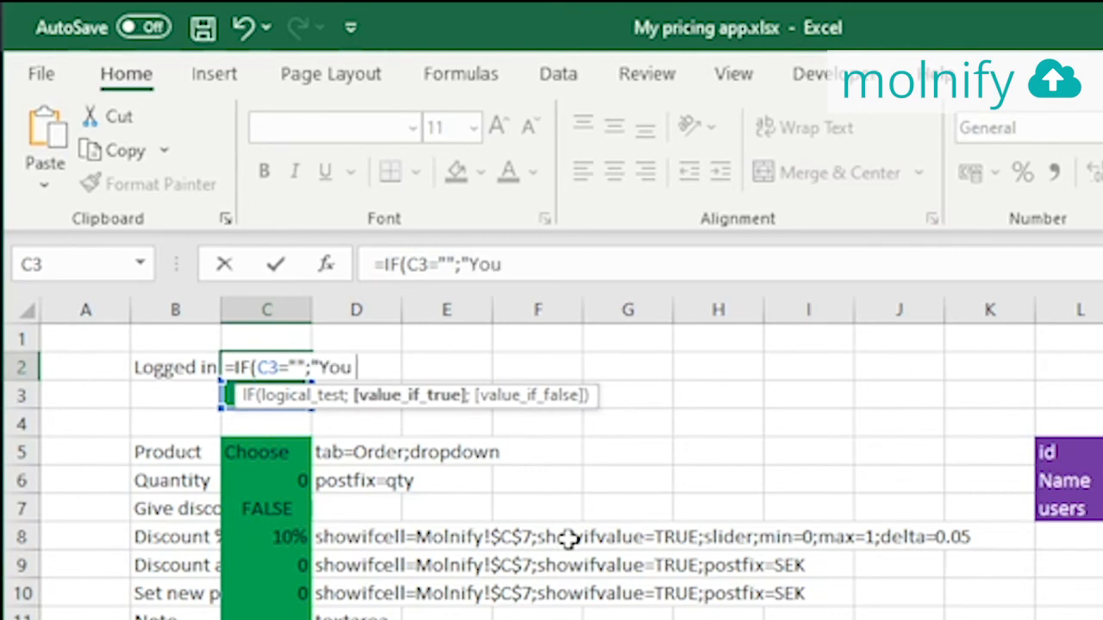
text(are not lo)
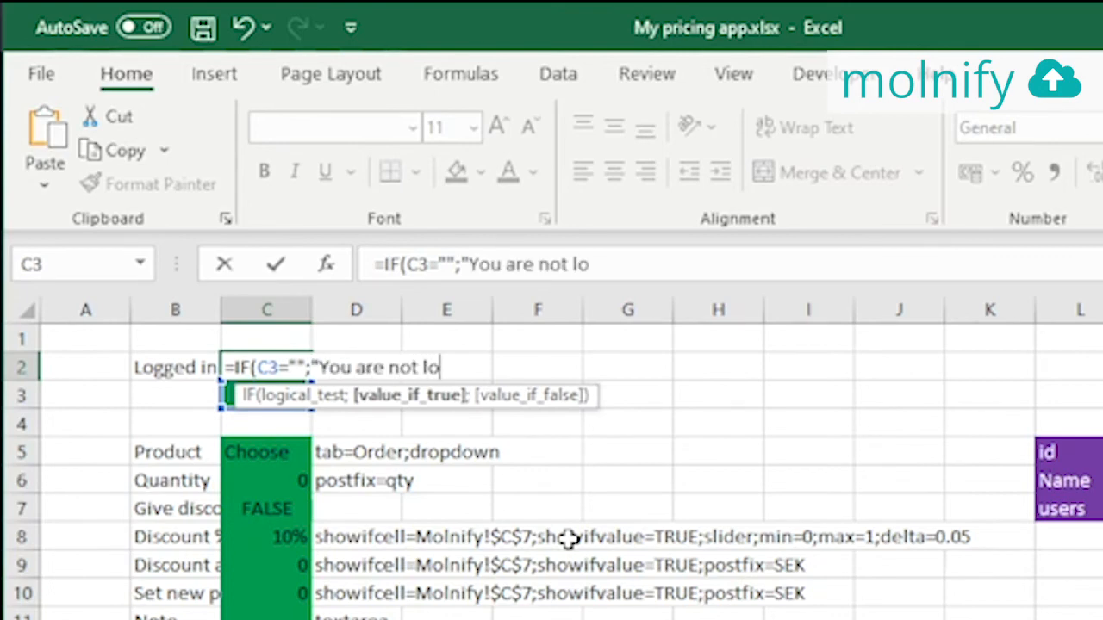
text(gged")
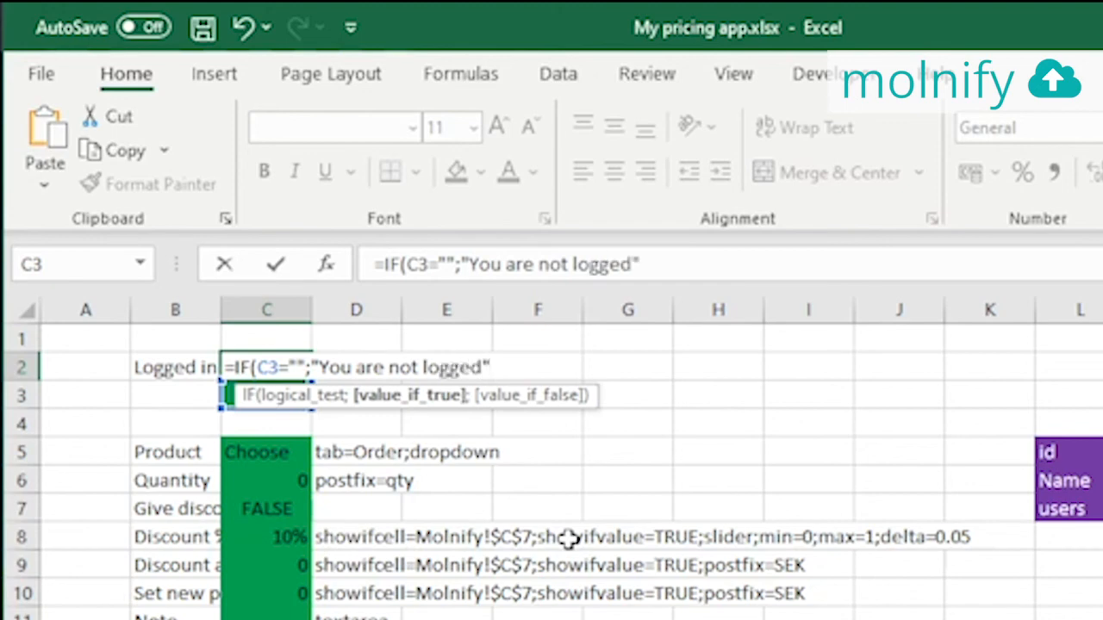
text(;)
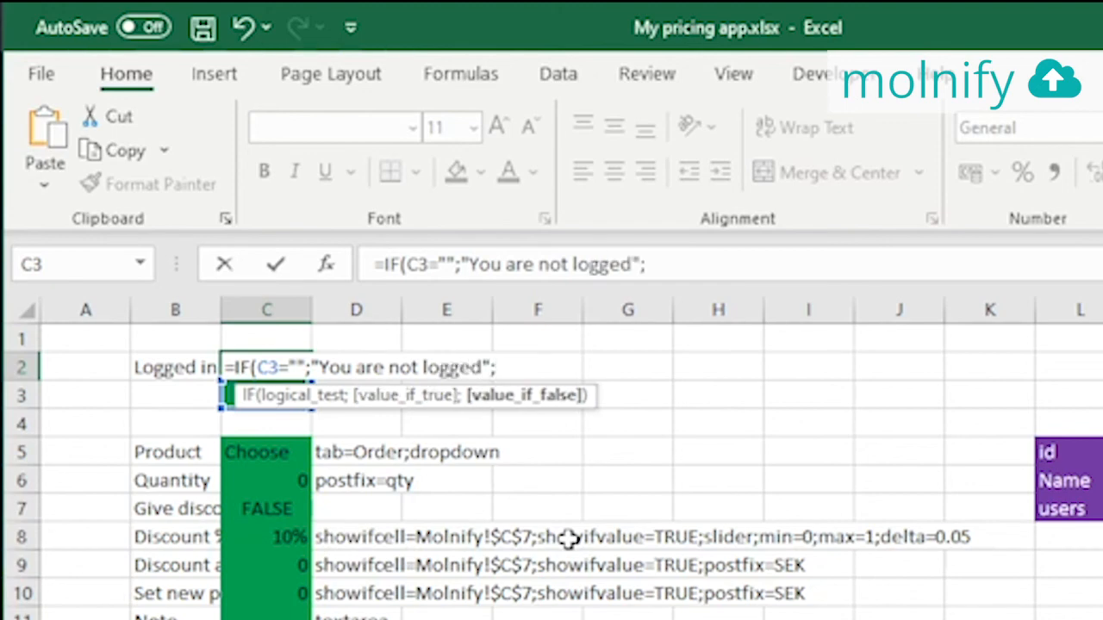
click(208, 393)
key(Right)
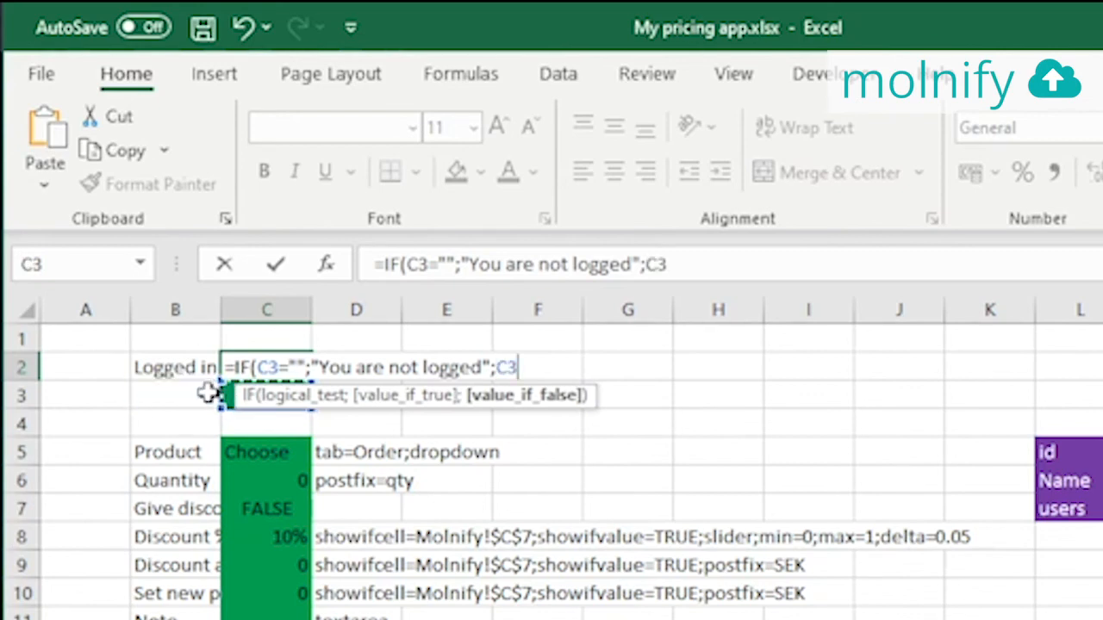
text())
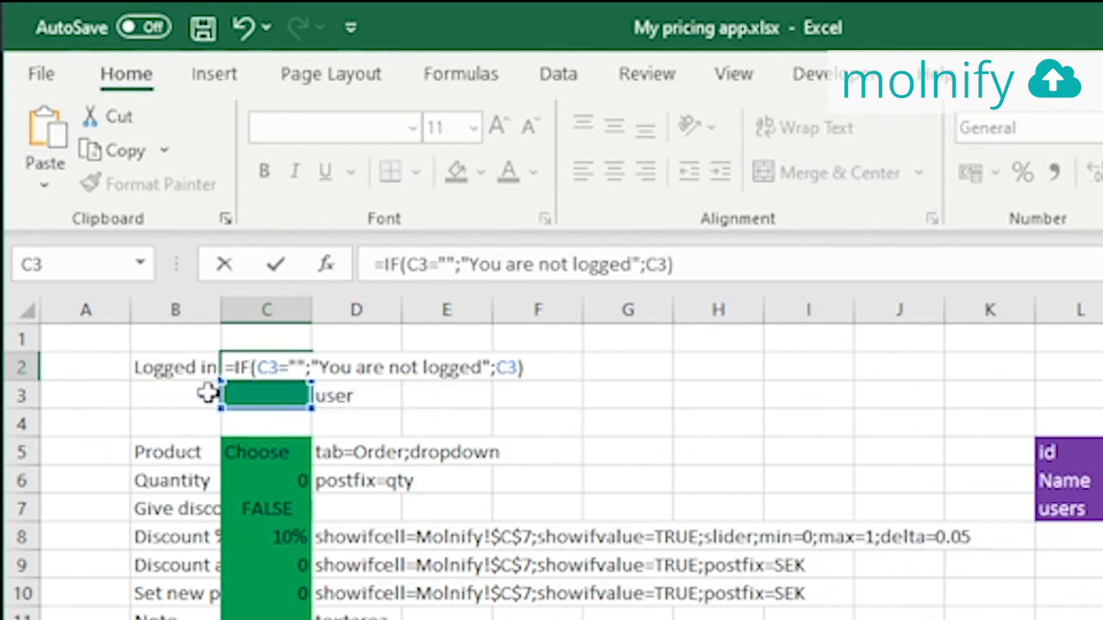
click(208, 393)
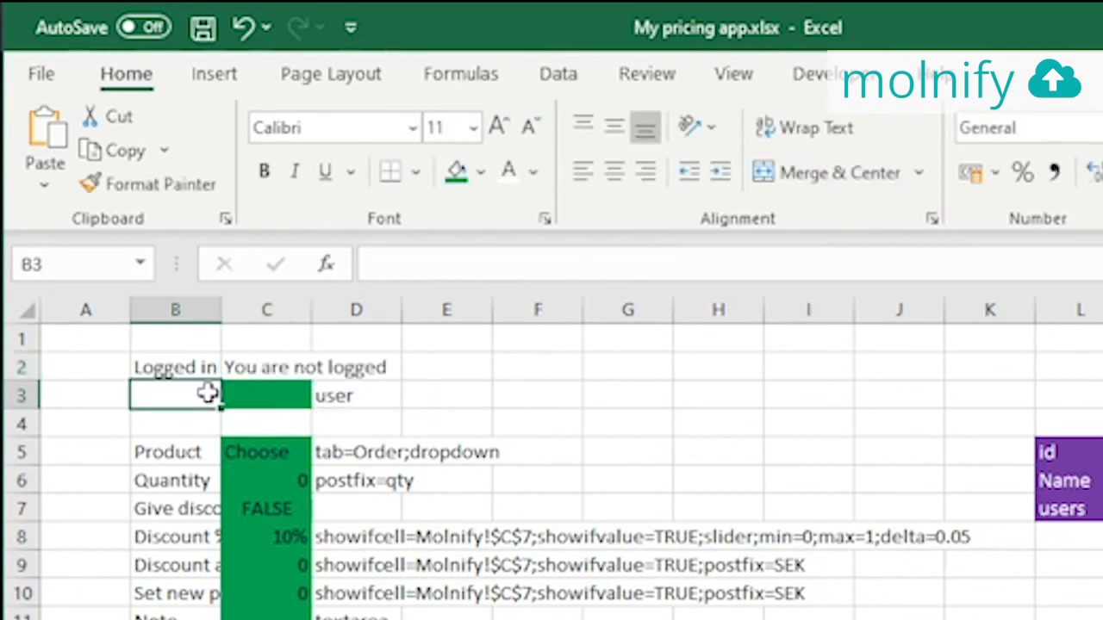
click(342, 368)
click(273, 365)
click(635, 263)
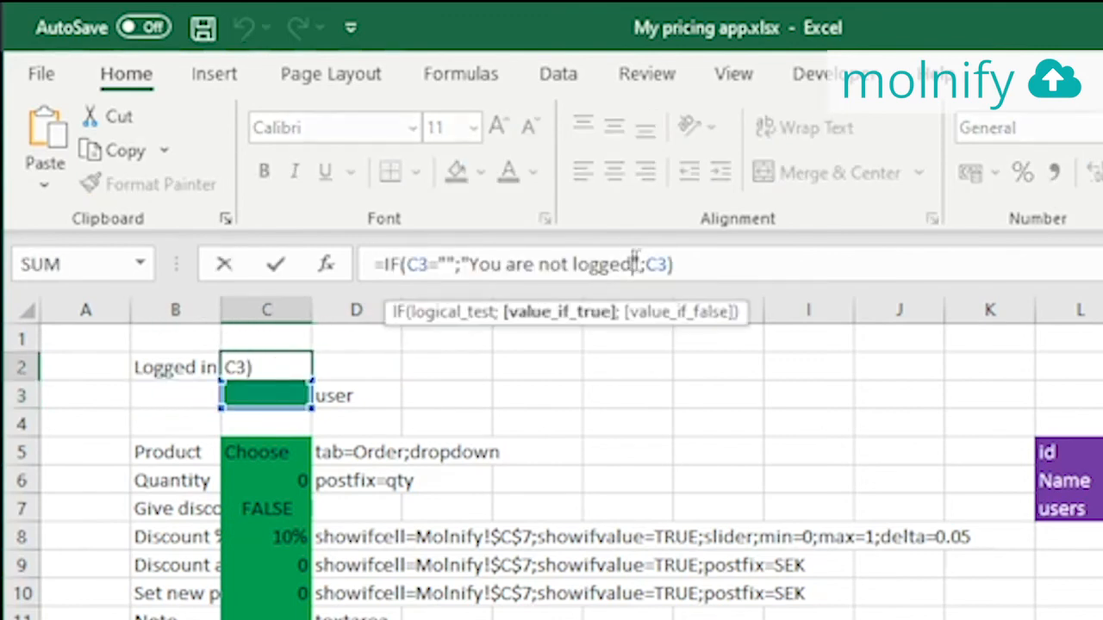
text(in)
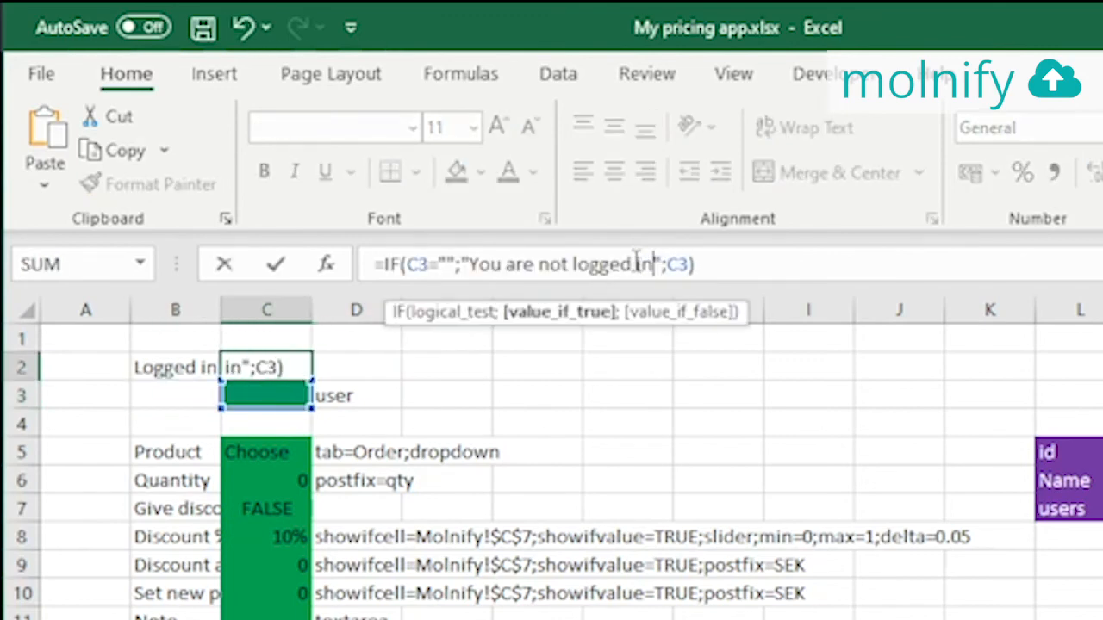
key(Return)
Fill C2 green and label it 'infotext' in D2
click(240, 369)
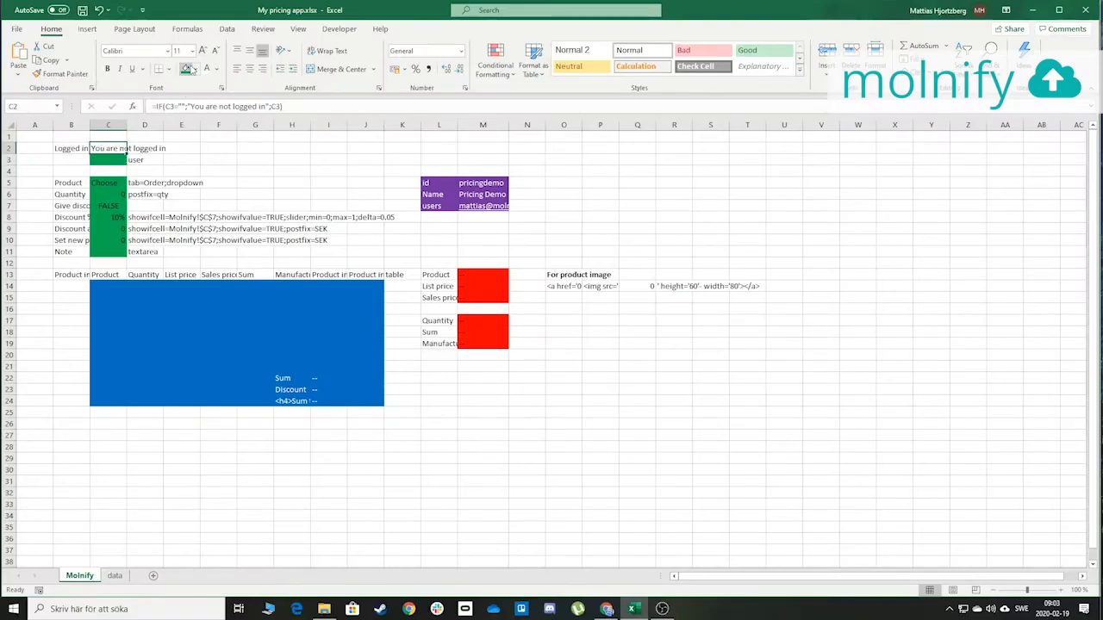
click(457, 172)
click(147, 144)
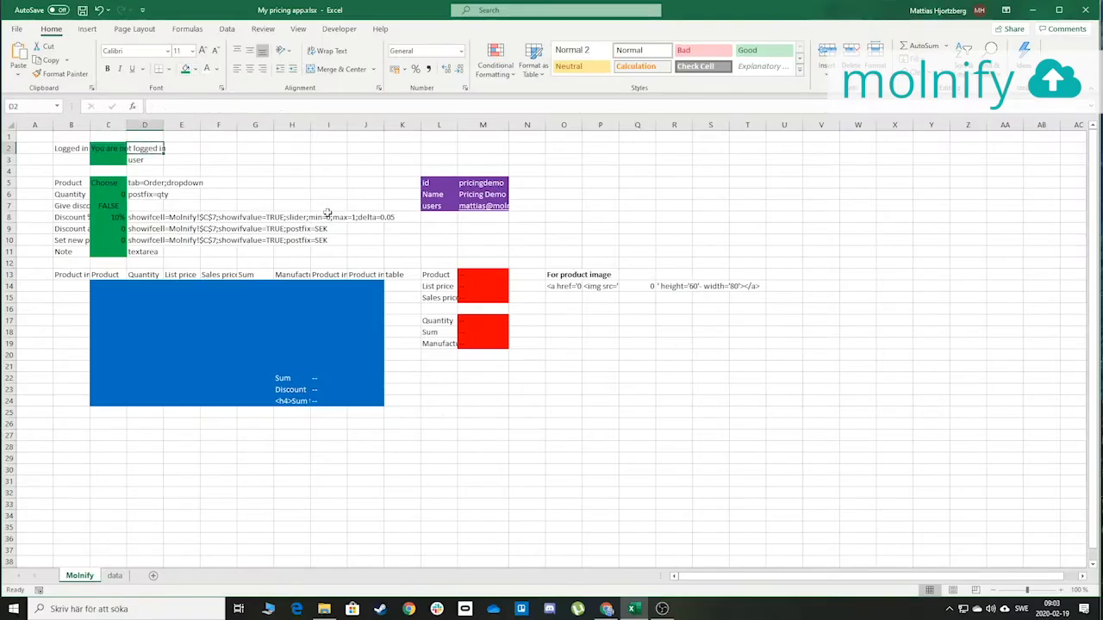
text(infor)
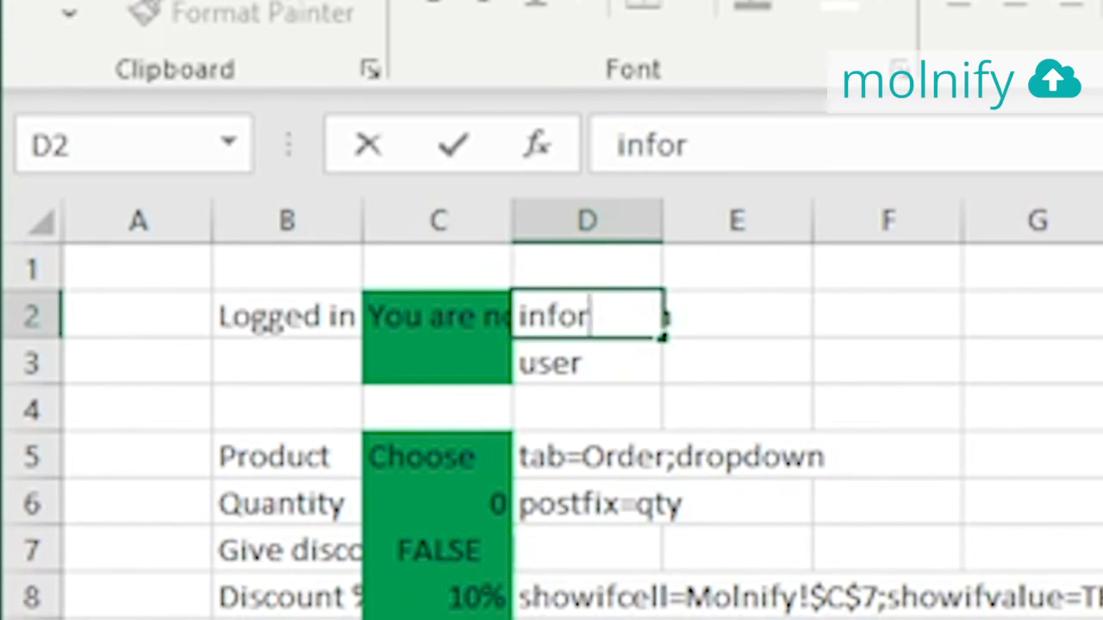
key(BackSpace)
text(text)
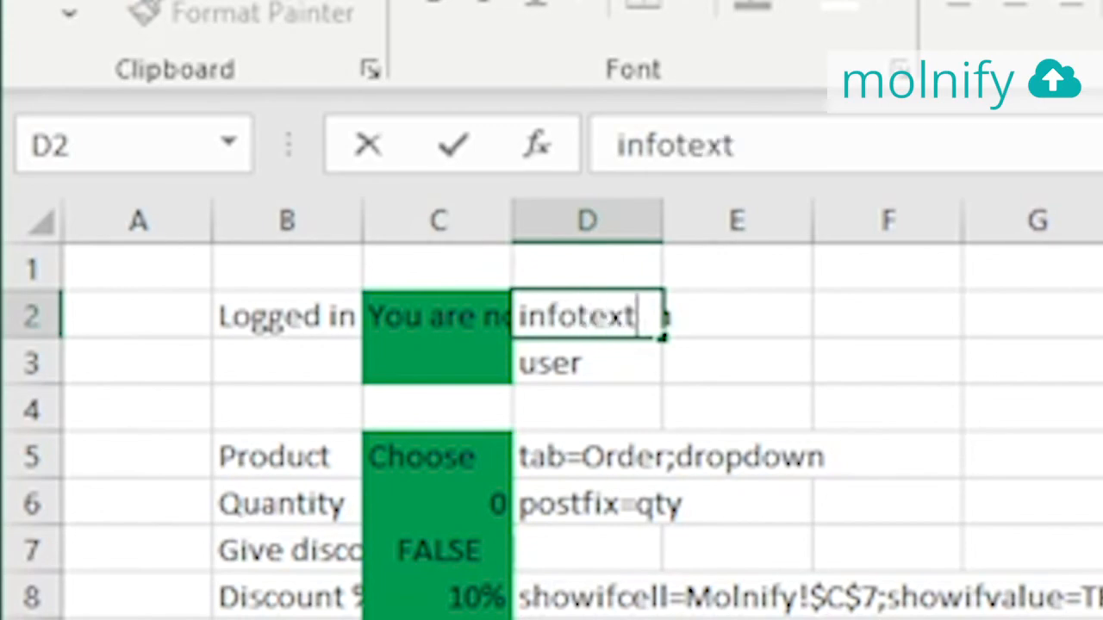
key(Return)
Check the C2 formula and save the workbook
click(472, 308)
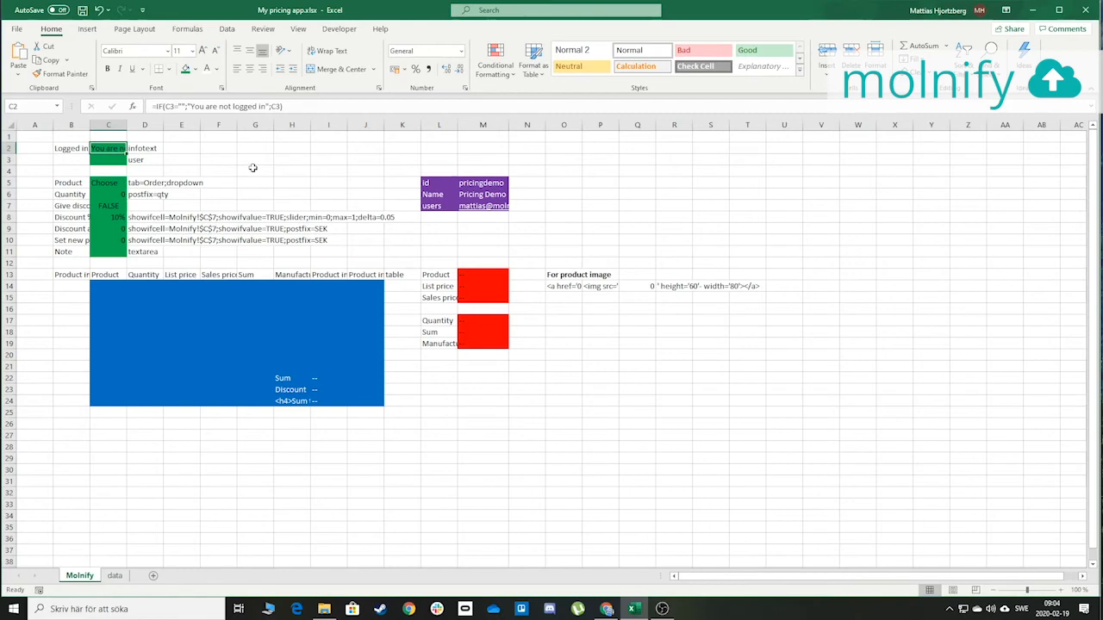
click(254, 168)
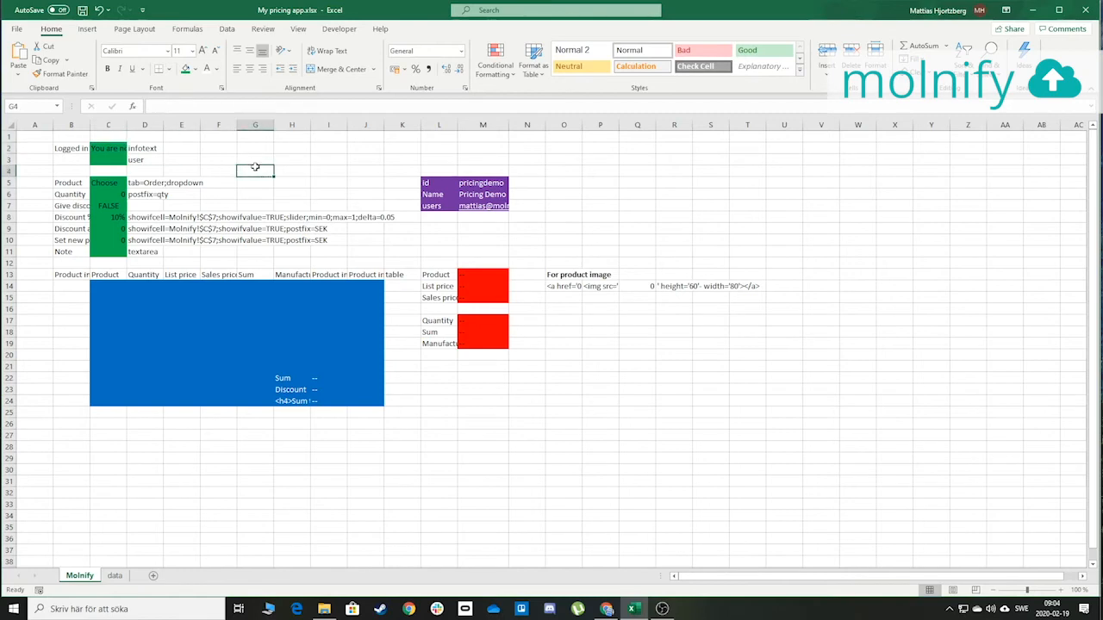
key(ctrl+s)
key(alt+Tab)
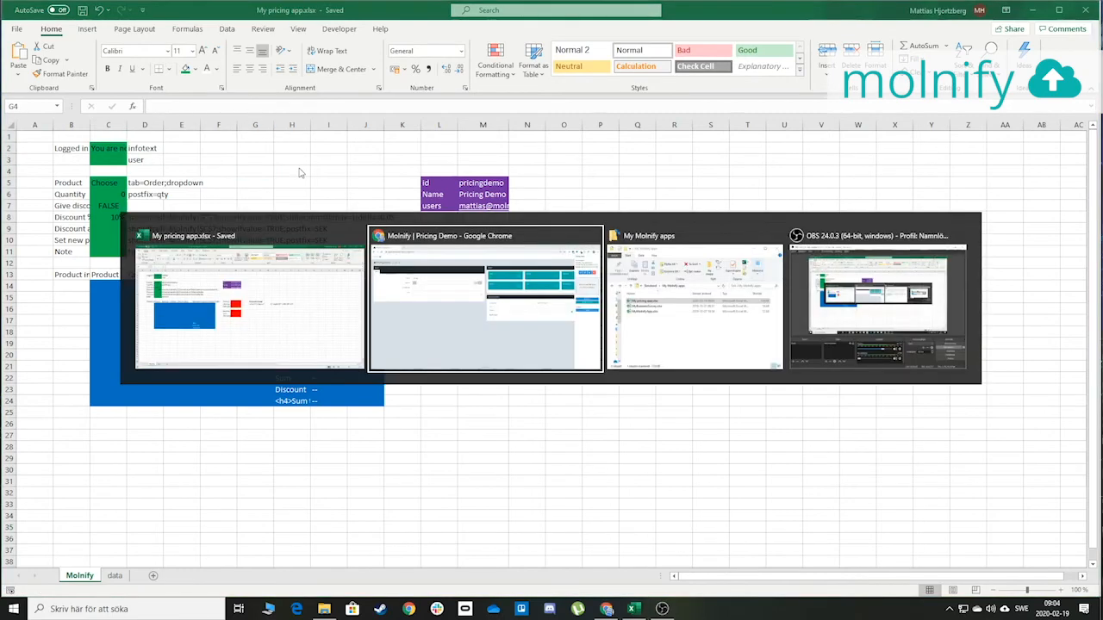
Drag My pricing app.xlsx from File Explorer onto Molnify's drop zone to re-upload it
key(alt+Tab)
key(Tab)
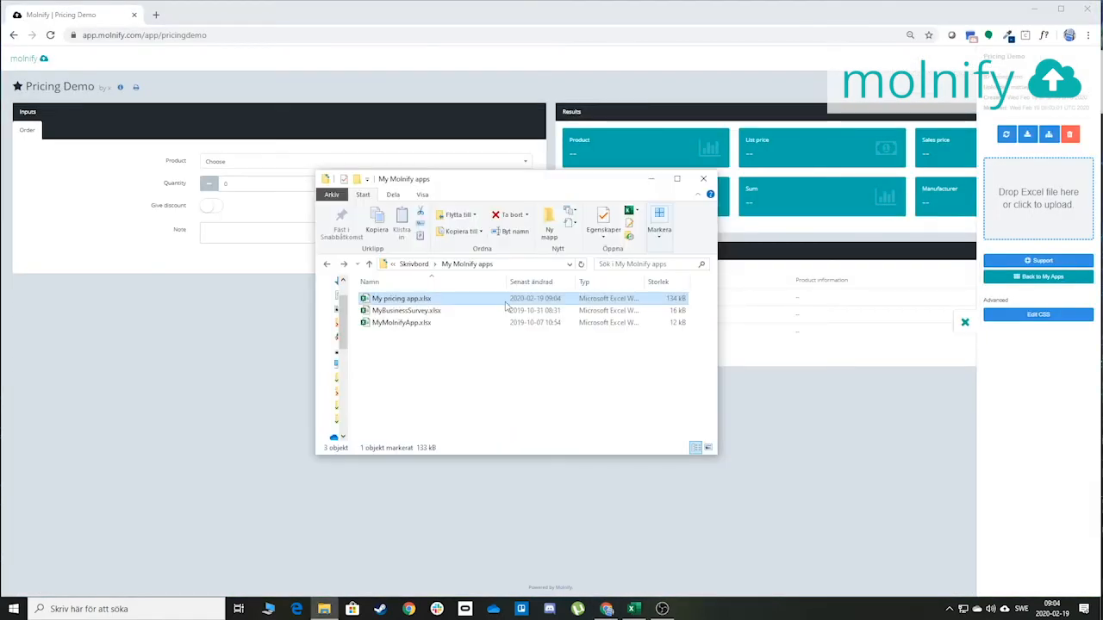
drag(436, 299, 1034, 206)
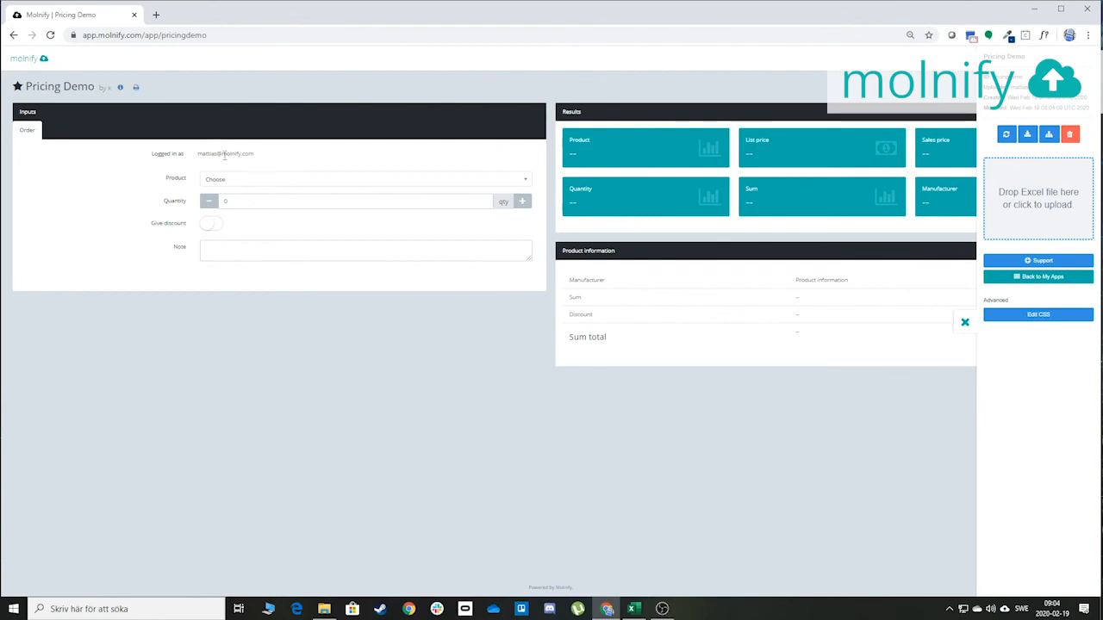
key(alt+Tab)
key(Tab)
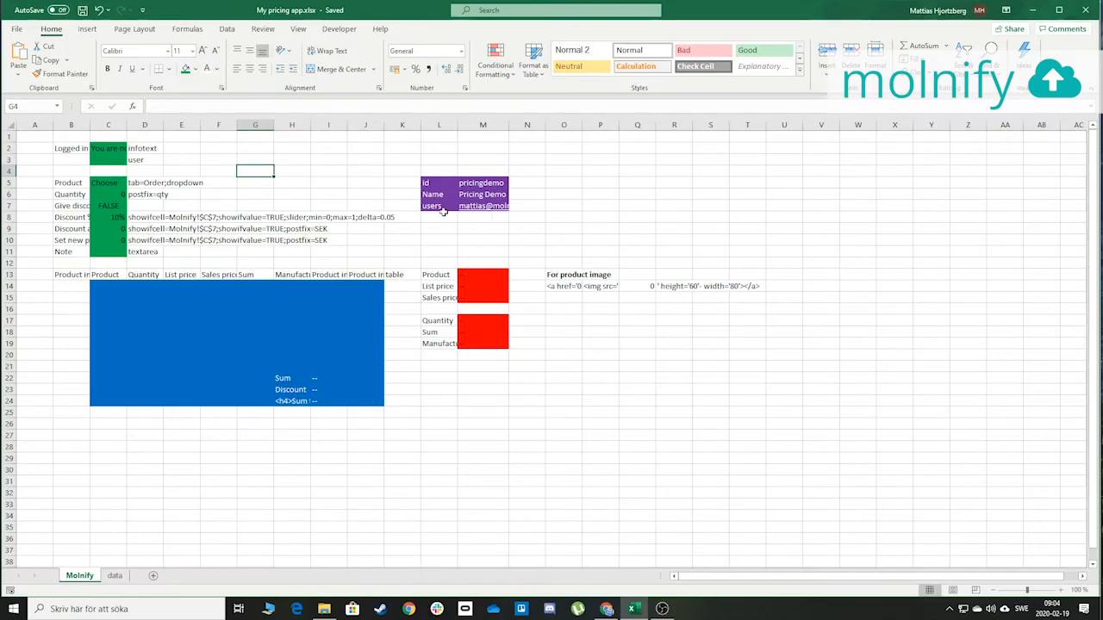
Append the second user's e-mail after a semicolon in the M7 users list and save
click(440, 207)
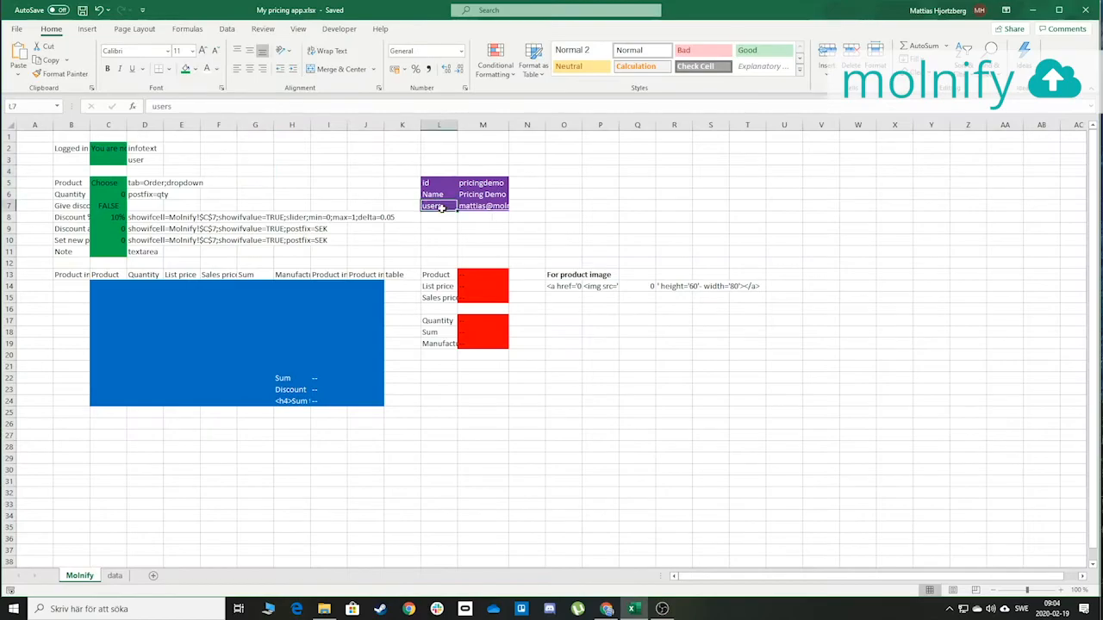
key(Right)
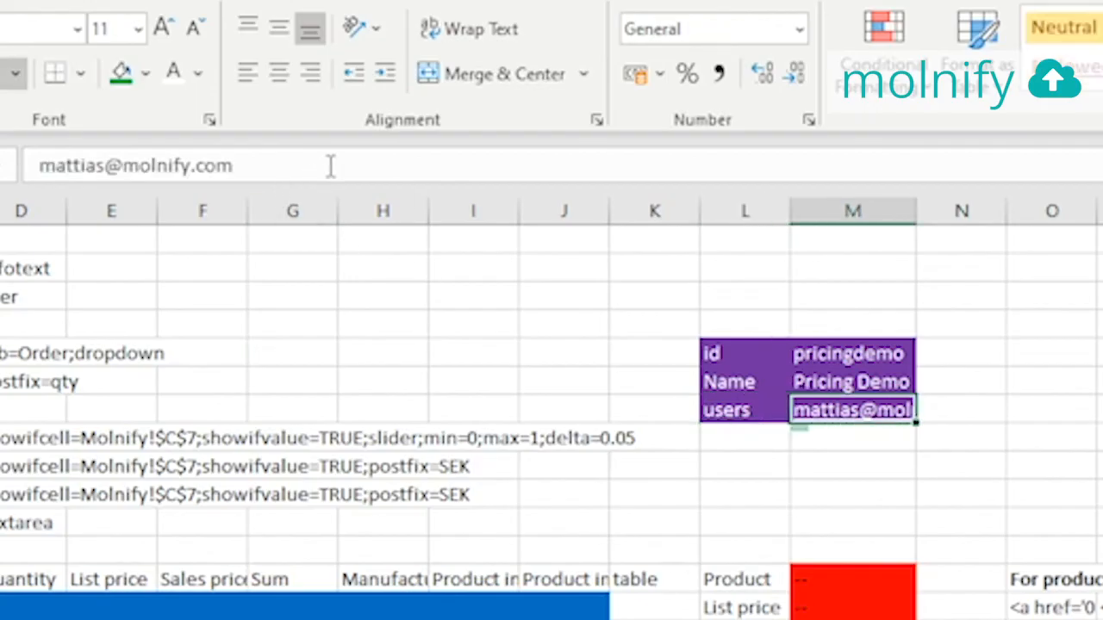
click(330, 165)
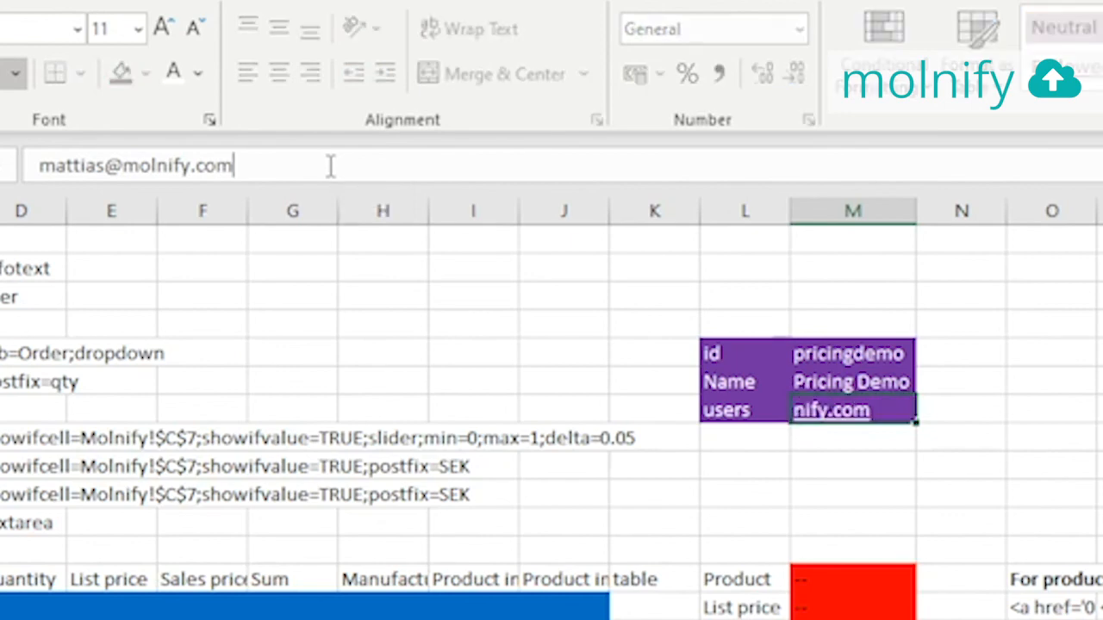
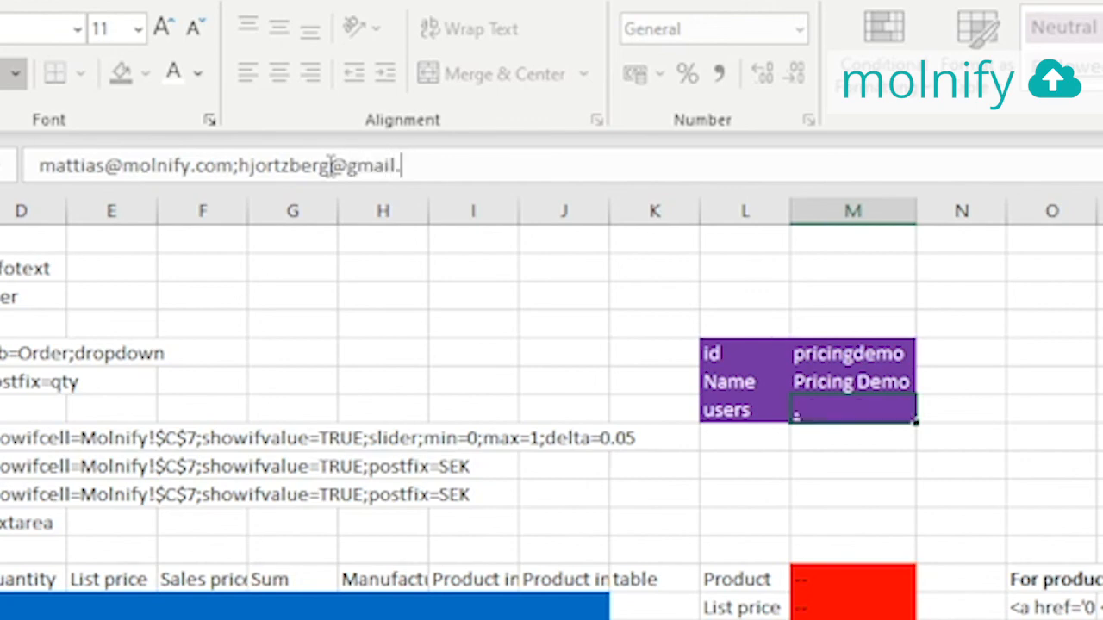
key(Return)
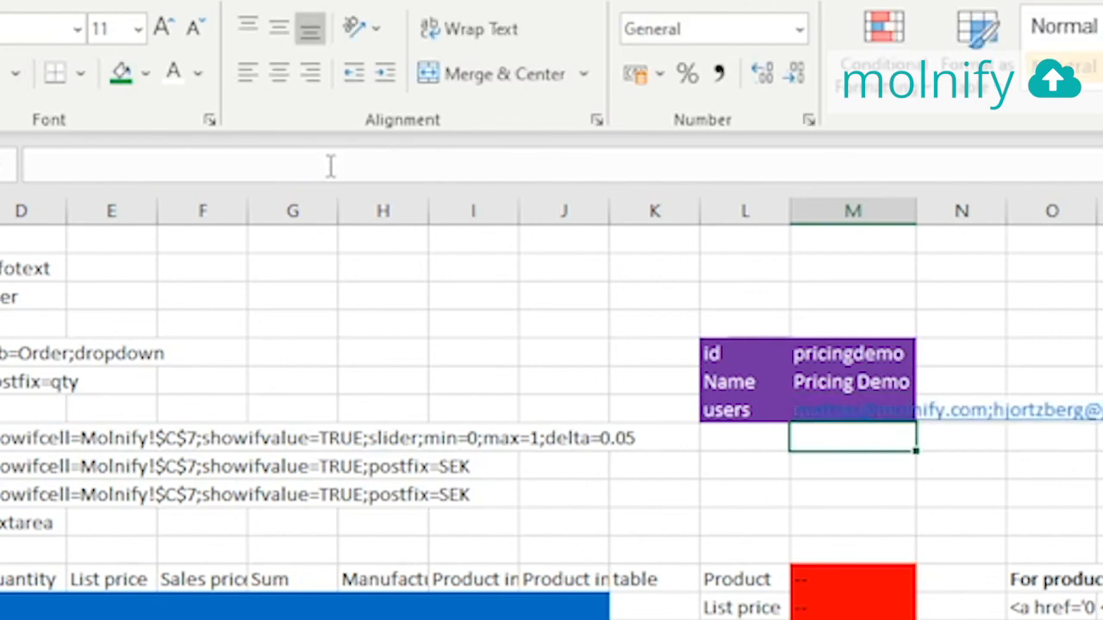
key(ctrl+s)
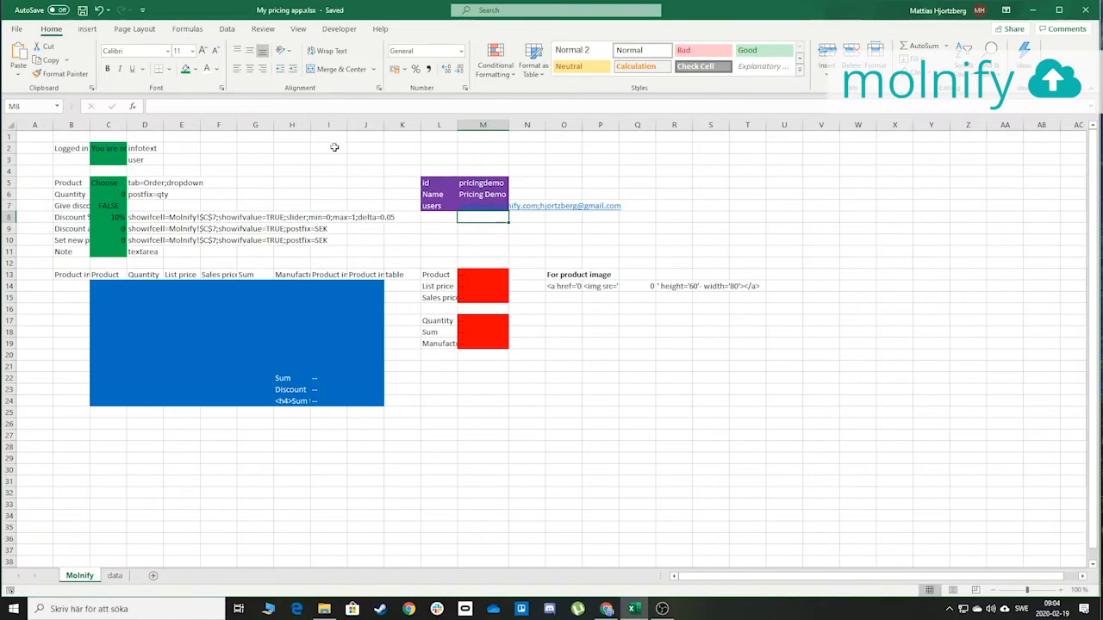
key(alt+Tab)
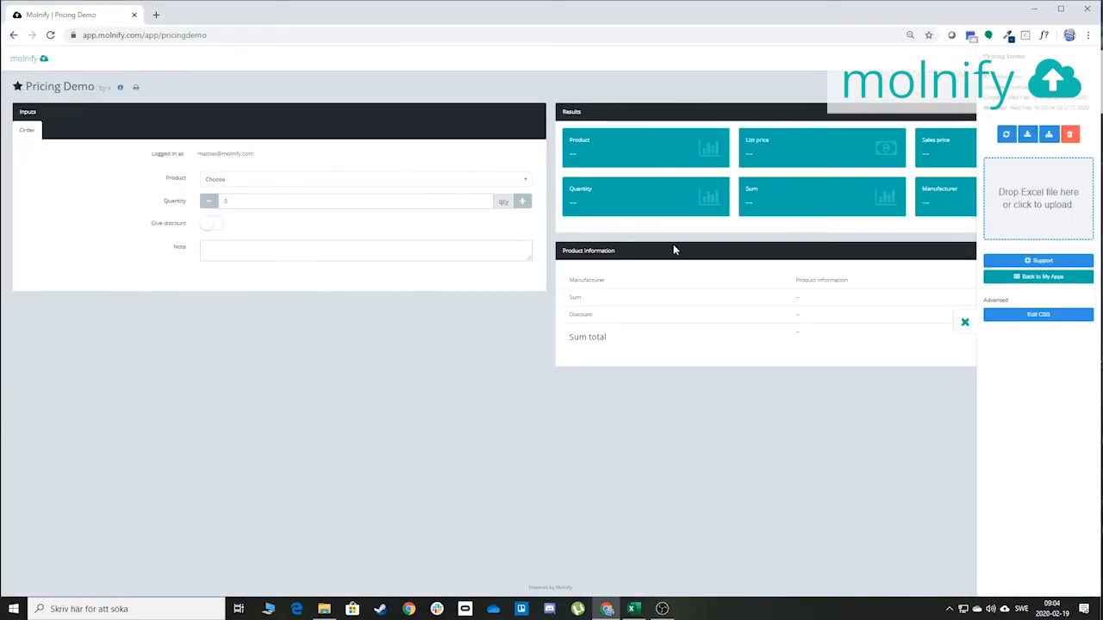
Drag My pricing app.xlsx onto the Molnify drop zone and select the app's web address
key(alt+Tab)
key(Tab)
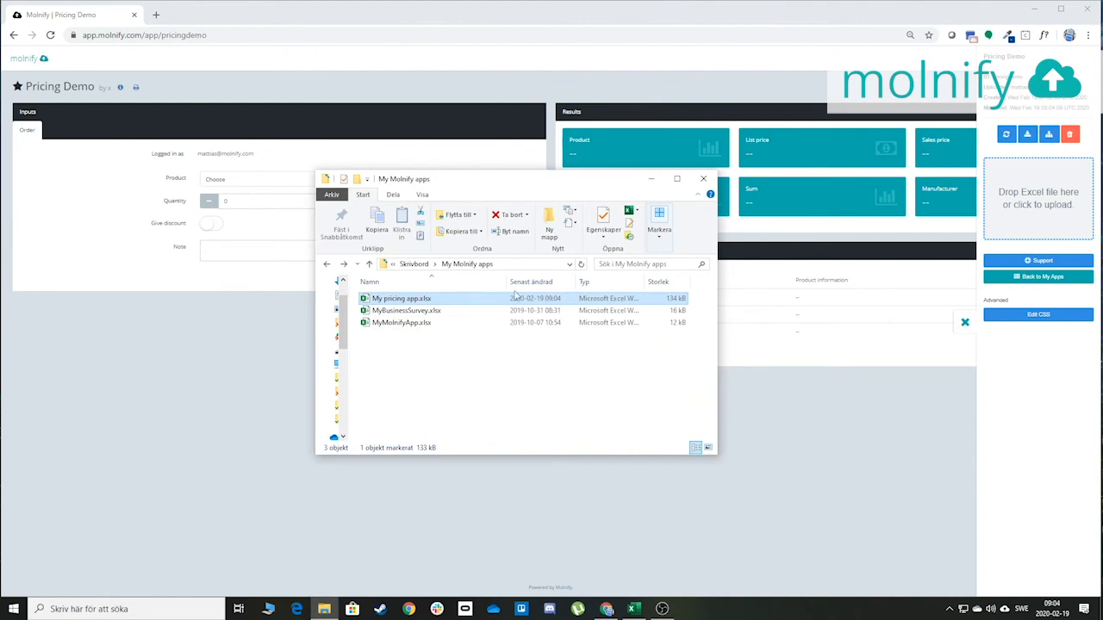
drag(459, 299, 1034, 221)
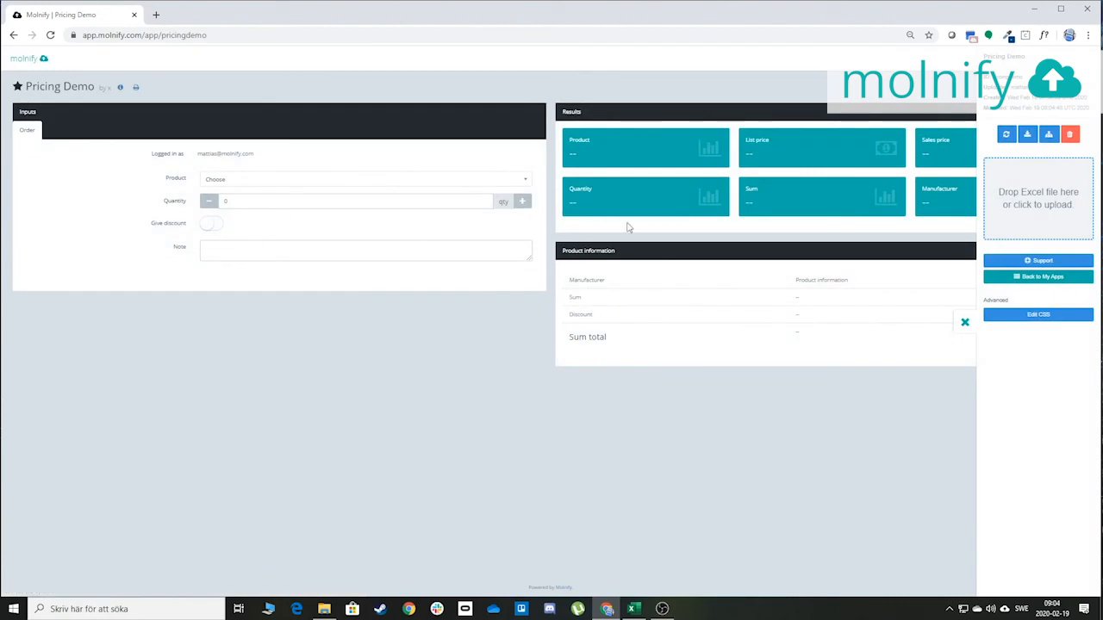
click(165, 35)
key(ctrl+c)
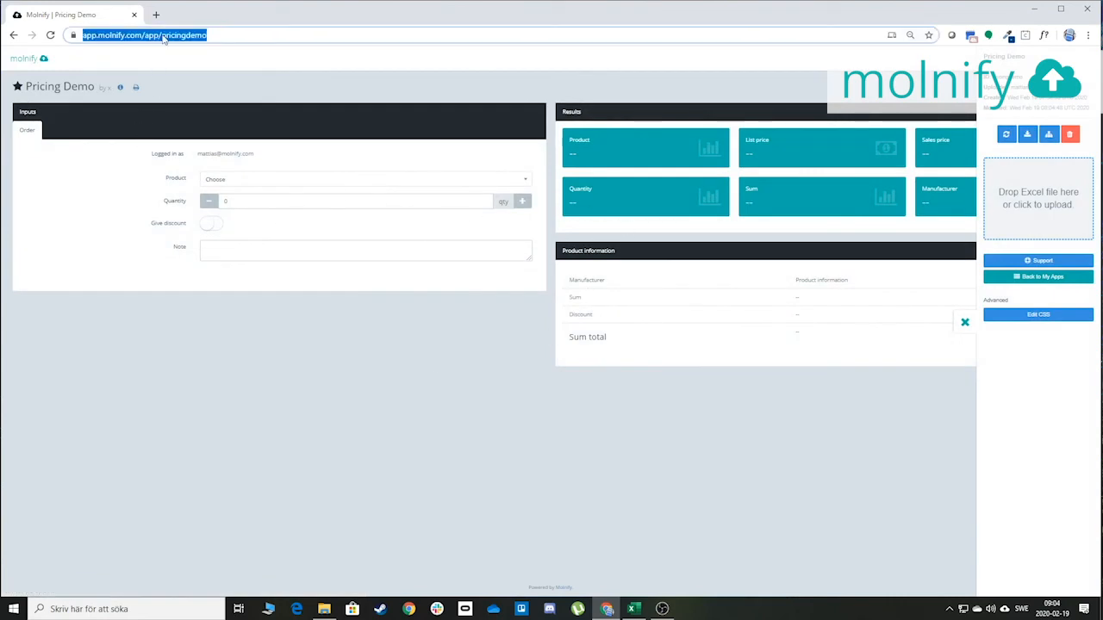
Trim the address to the Molnify start page and log out
click(186, 35)
drag(170, 35, 551, 63)
key(BackSpace)
key(Return)
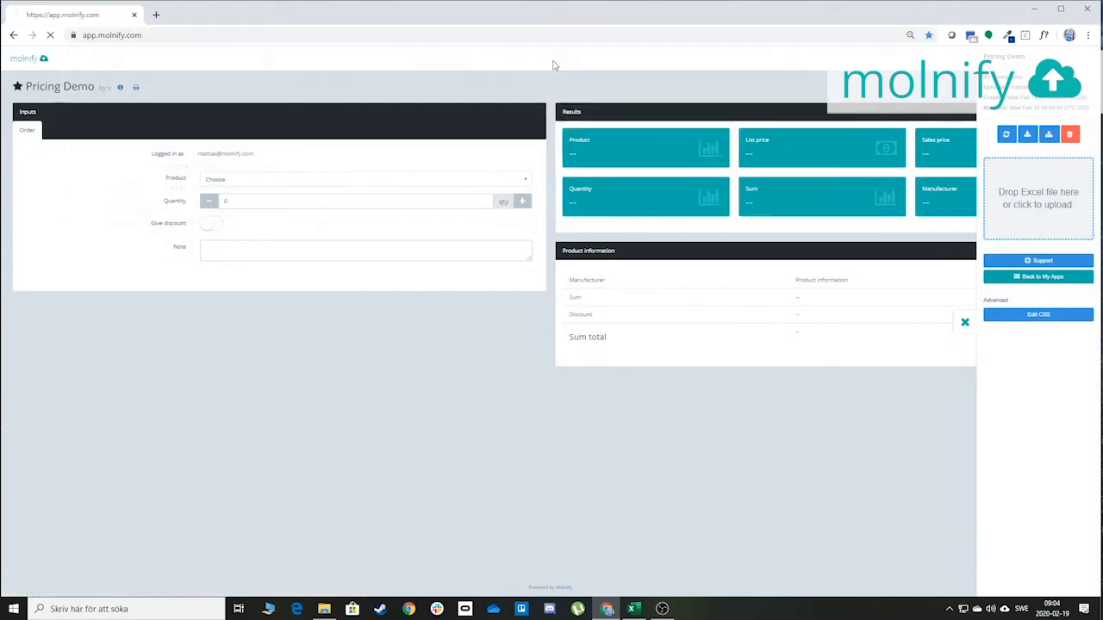
click(35, 302)
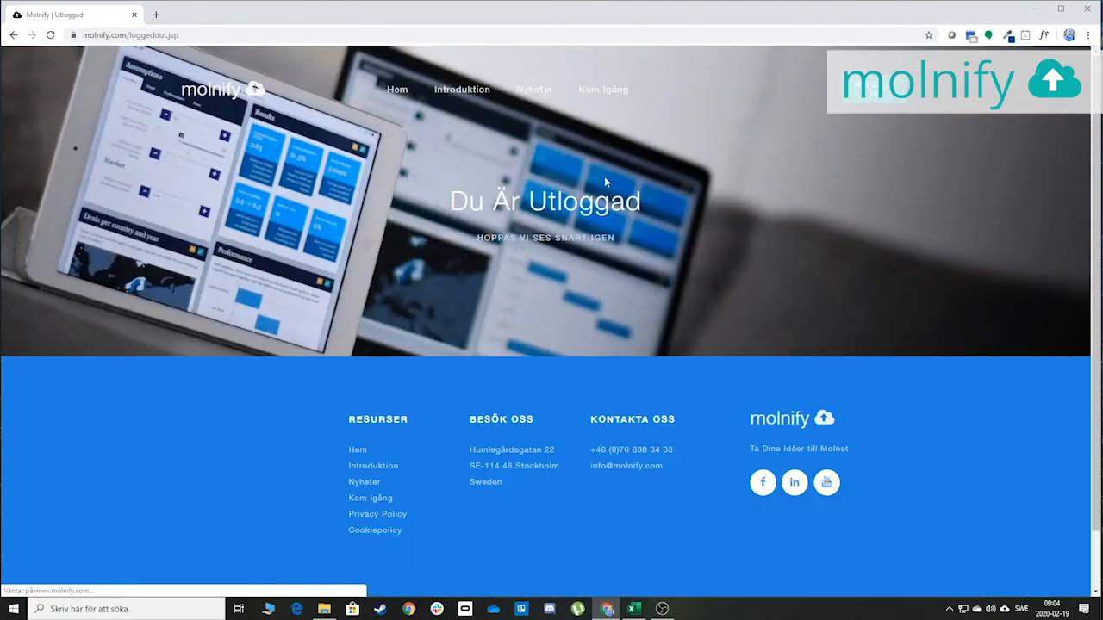
Open the Pricing Demo app address and sign in with the second Google account, highlighting its e-mail
click(226, 32)
key(ctrl+v)
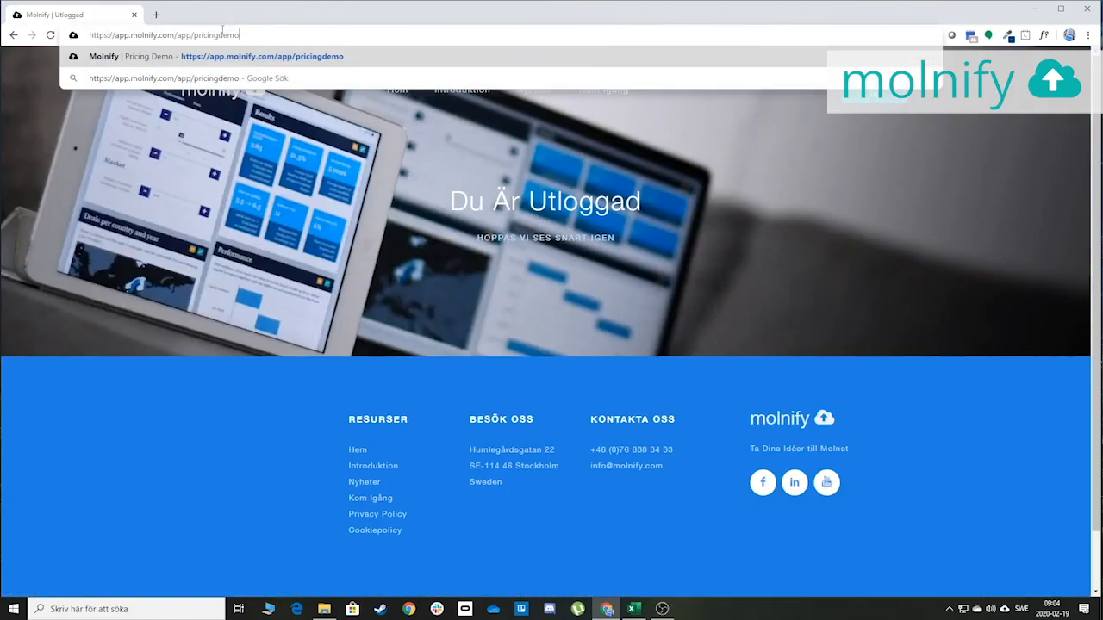
key(Return)
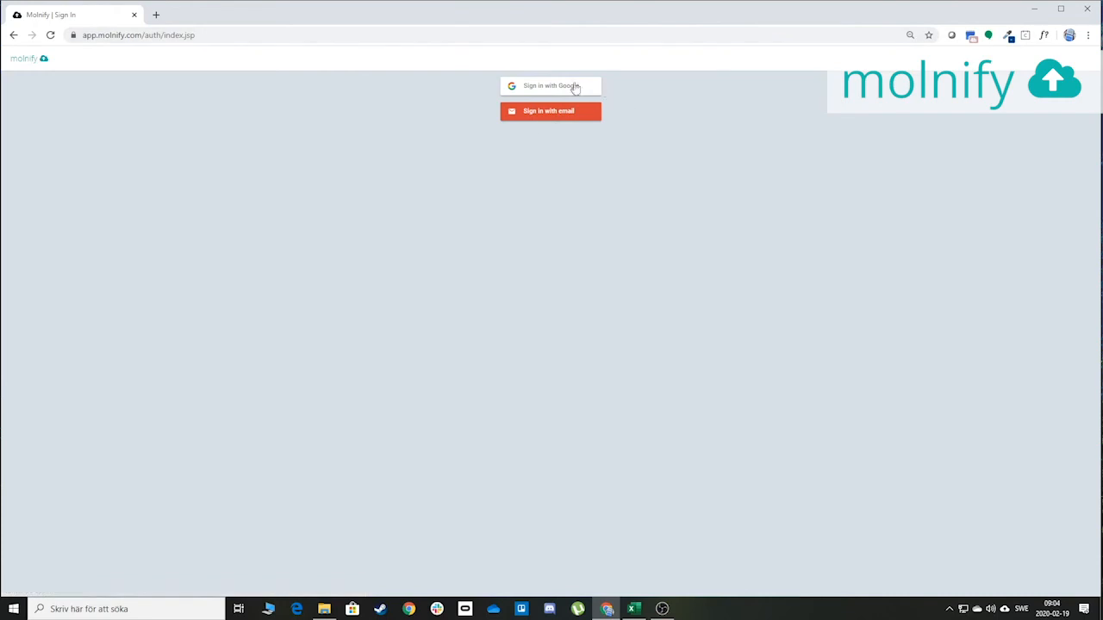
click(548, 90)
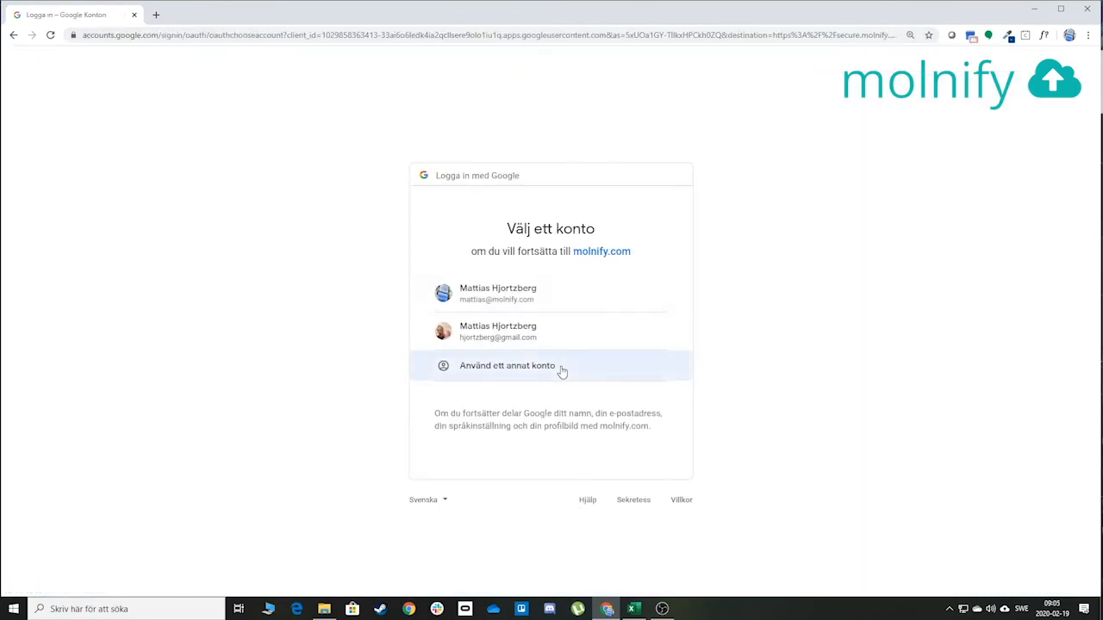
click(525, 339)
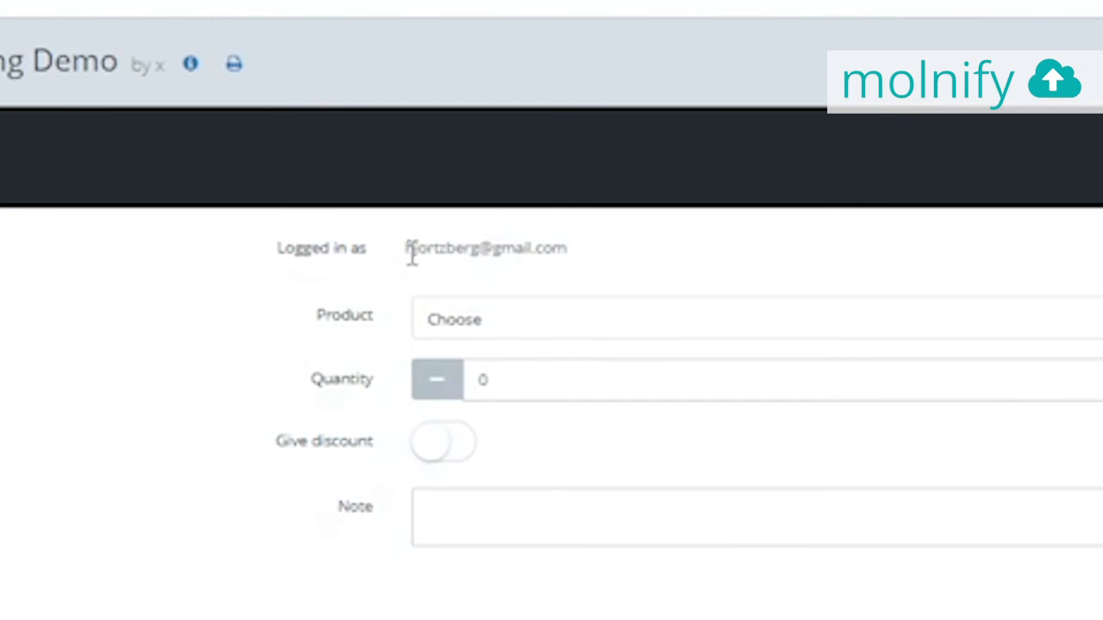
drag(409, 251, 583, 266)
click(887, 476)
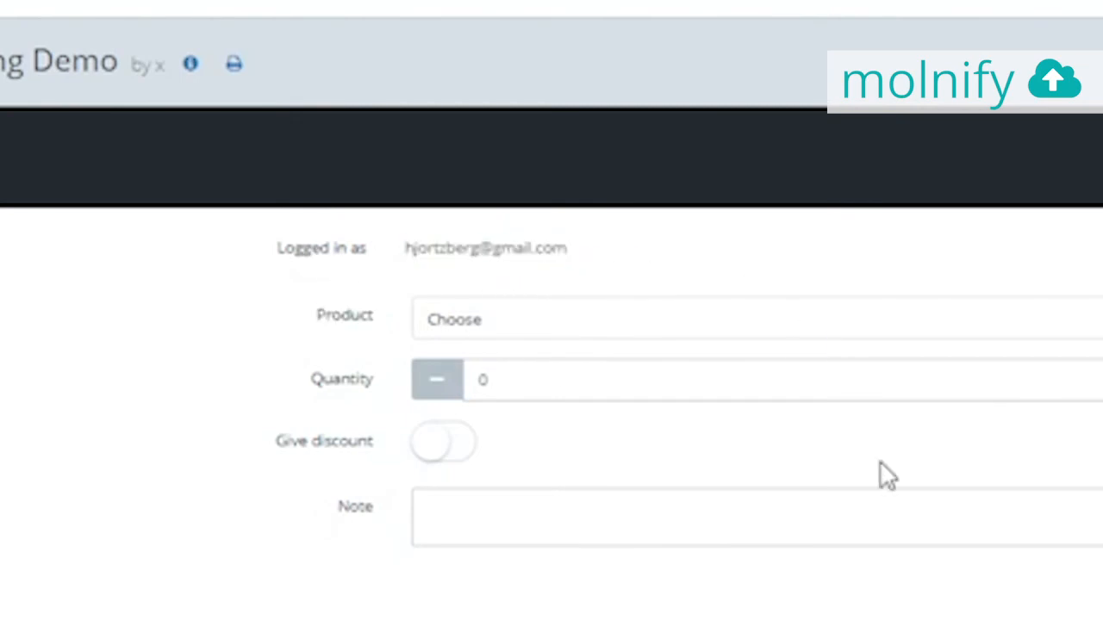